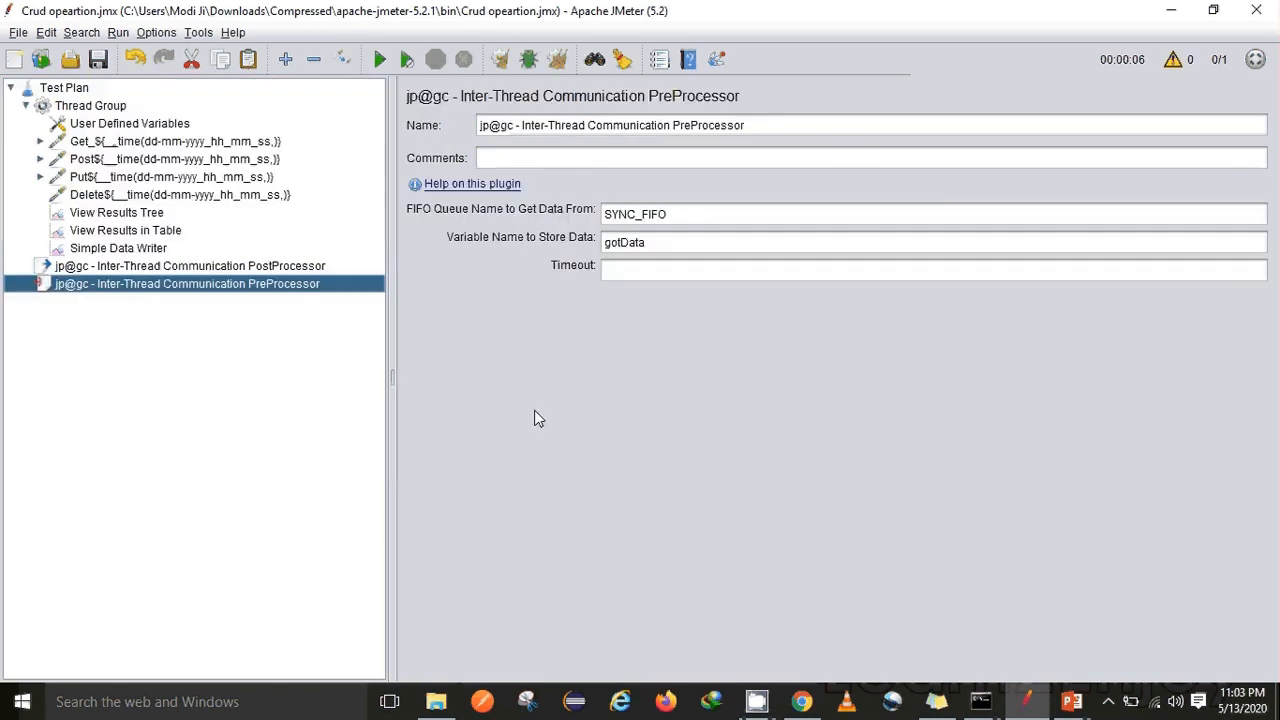
Add a Regular Expression Extractor post-processor to the Test Plan.
{"action": "right_click", "coordinate": [72, 95]}
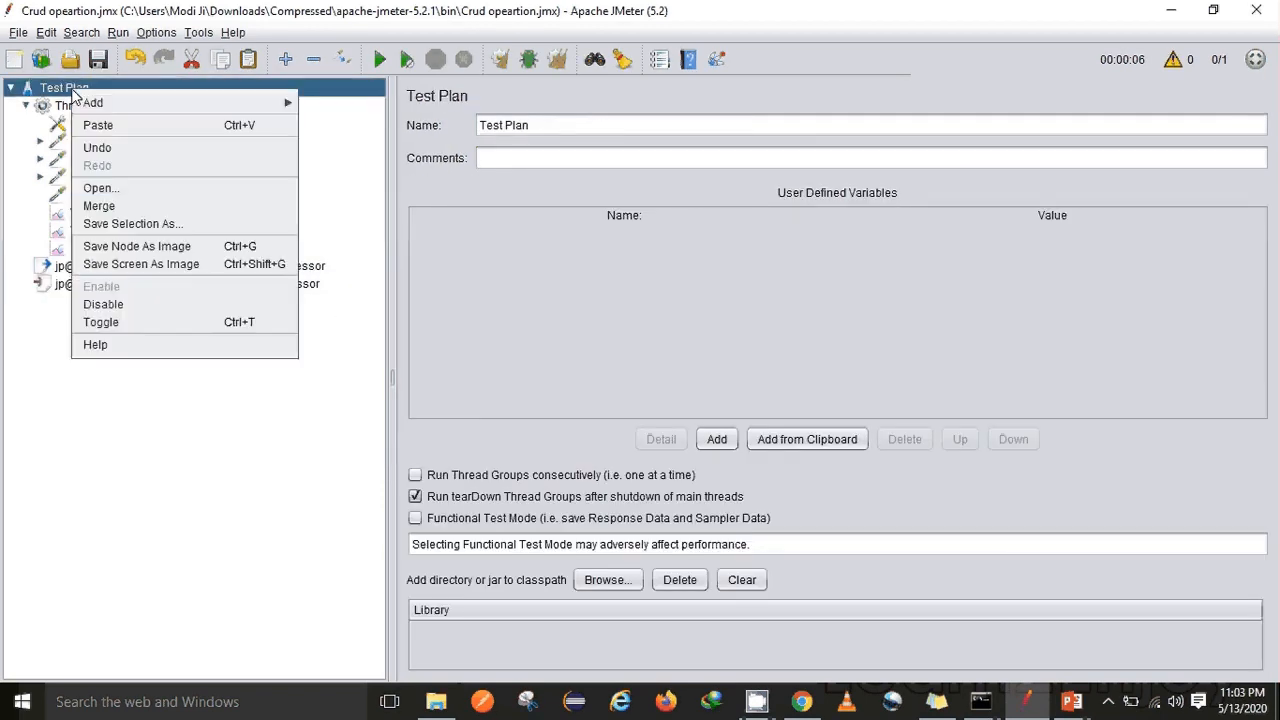
{"action": "mouse_move", "coordinate": [200, 103]}
{"action": "mouse_move", "coordinate": [341, 110]}
{"action": "mouse_move", "coordinate": [370, 212]}
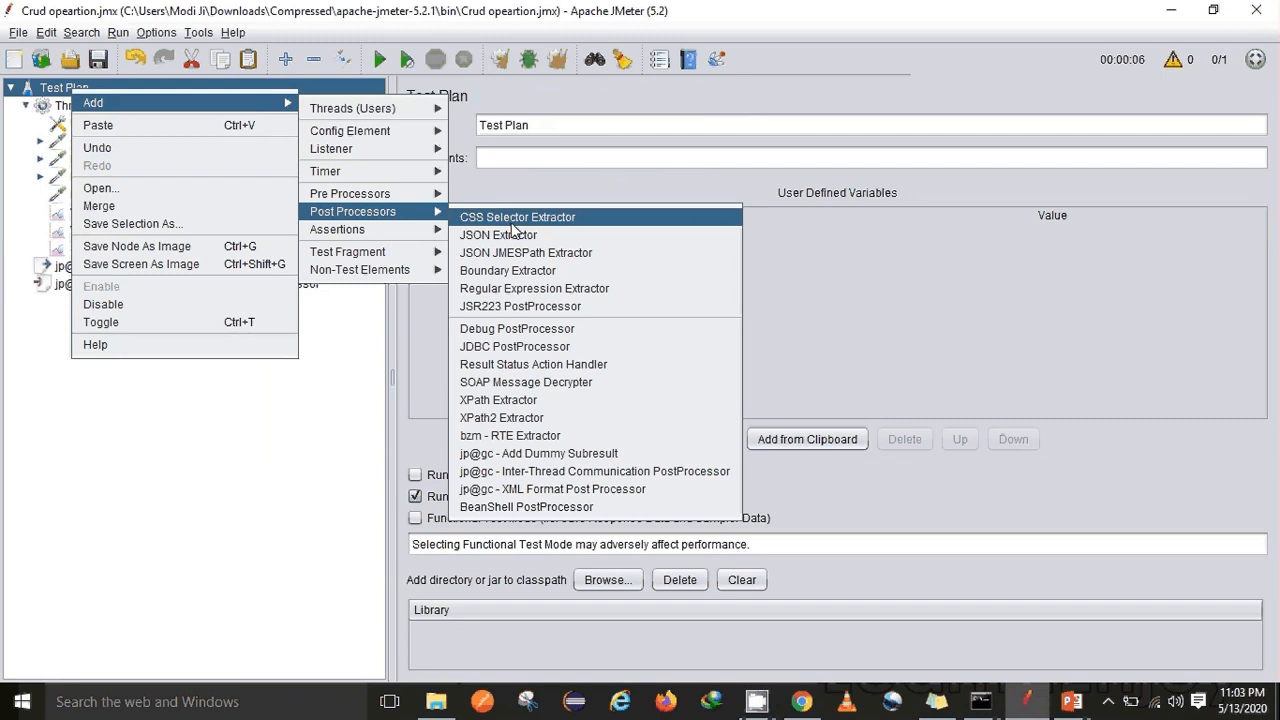
{"action": "left_click", "coordinate": [525, 290]}
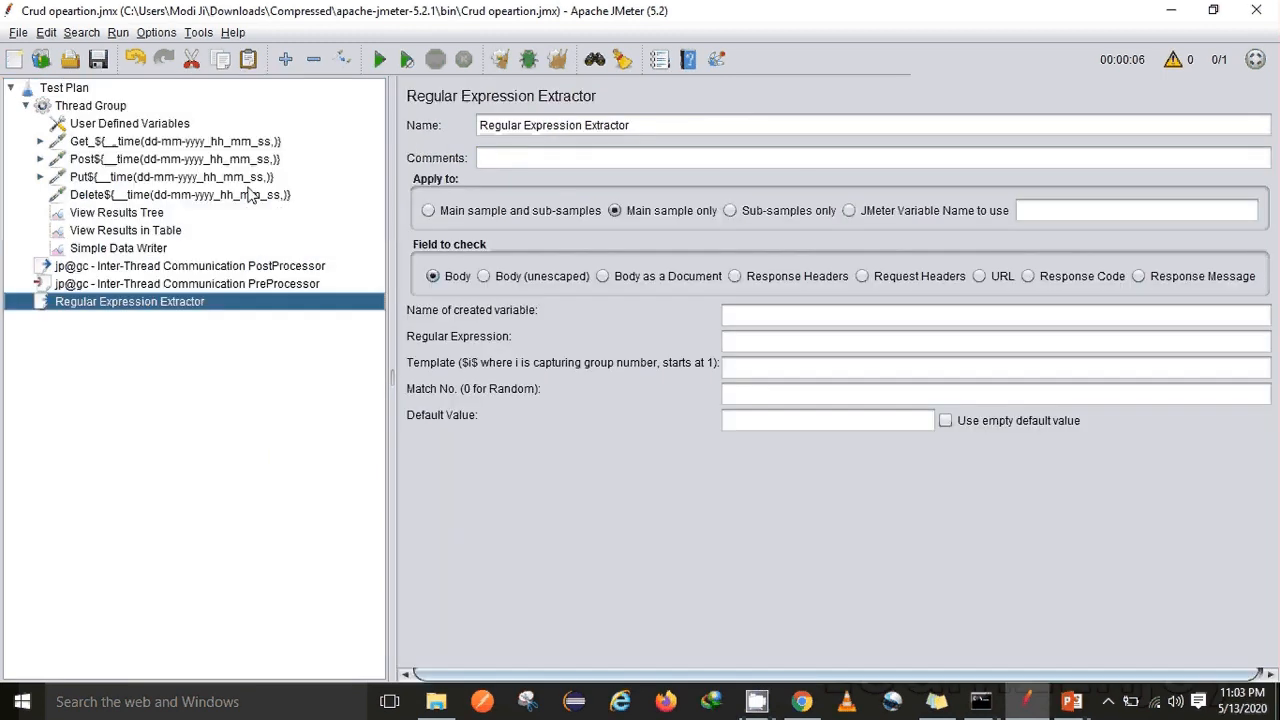
Add a setUp Thread Group to the Test Plan.
{"action": "left_click", "coordinate": [62, 110]}
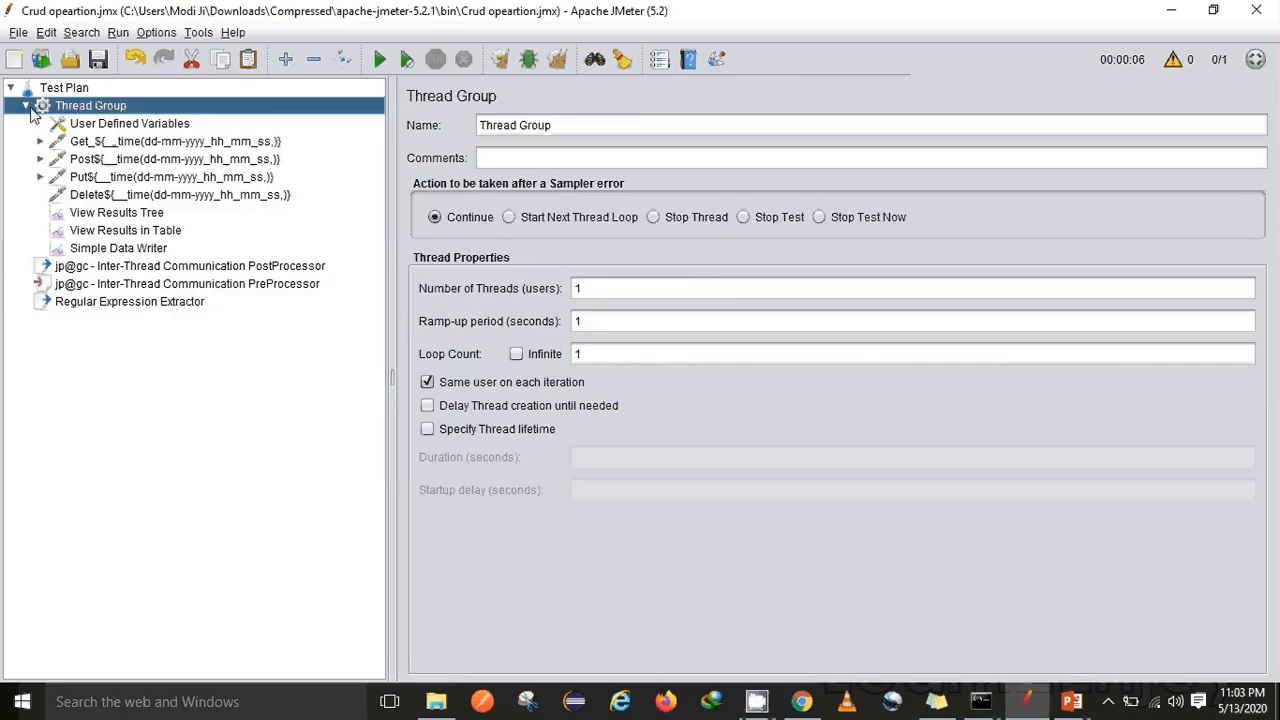
{"action": "left_click", "coordinate": [27, 106]}
{"action": "left_click", "coordinate": [27, 106]}
{"action": "left_click", "coordinate": [70, 88]}
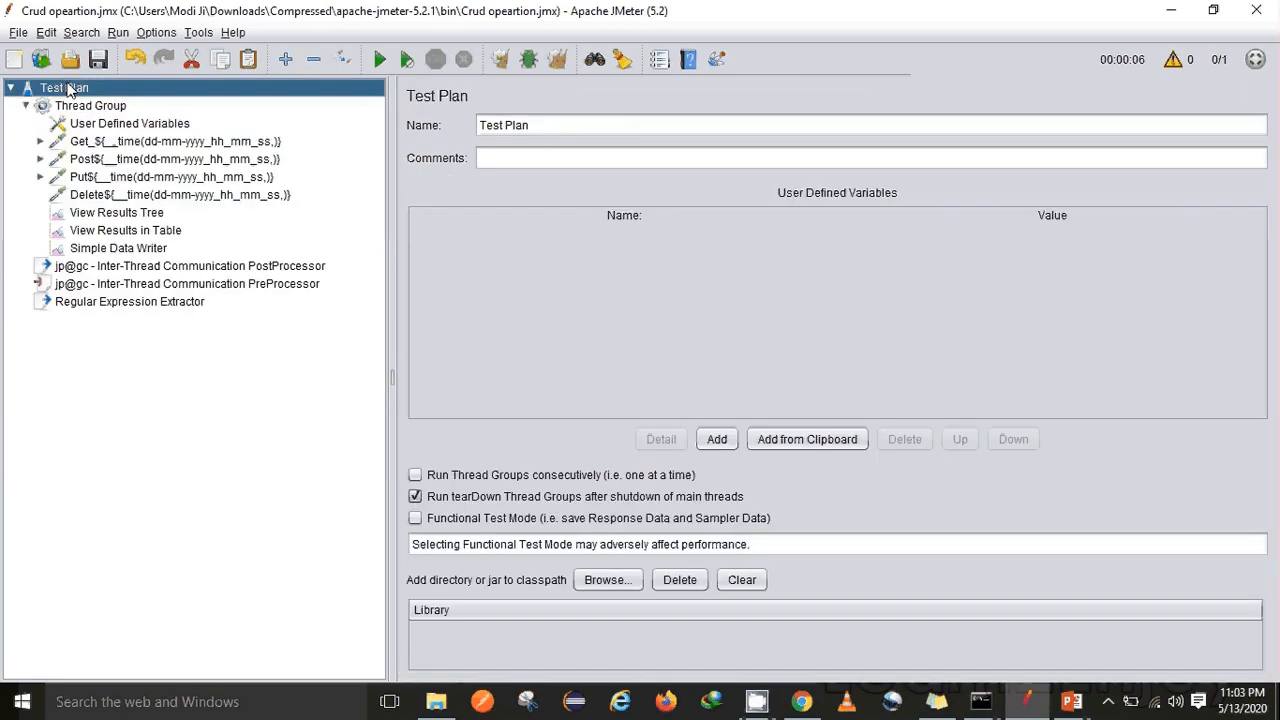
{"action": "right_click", "coordinate": [67, 88]}
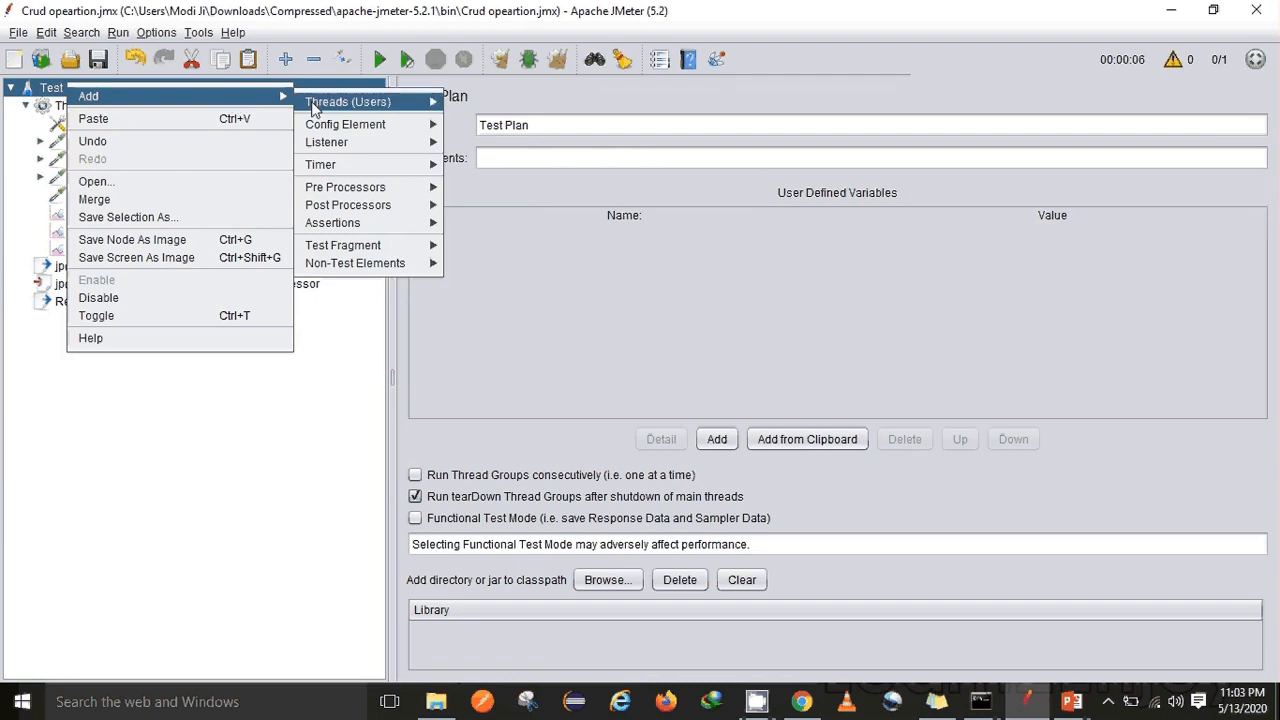
{"action": "mouse_move", "coordinate": [352, 102]}
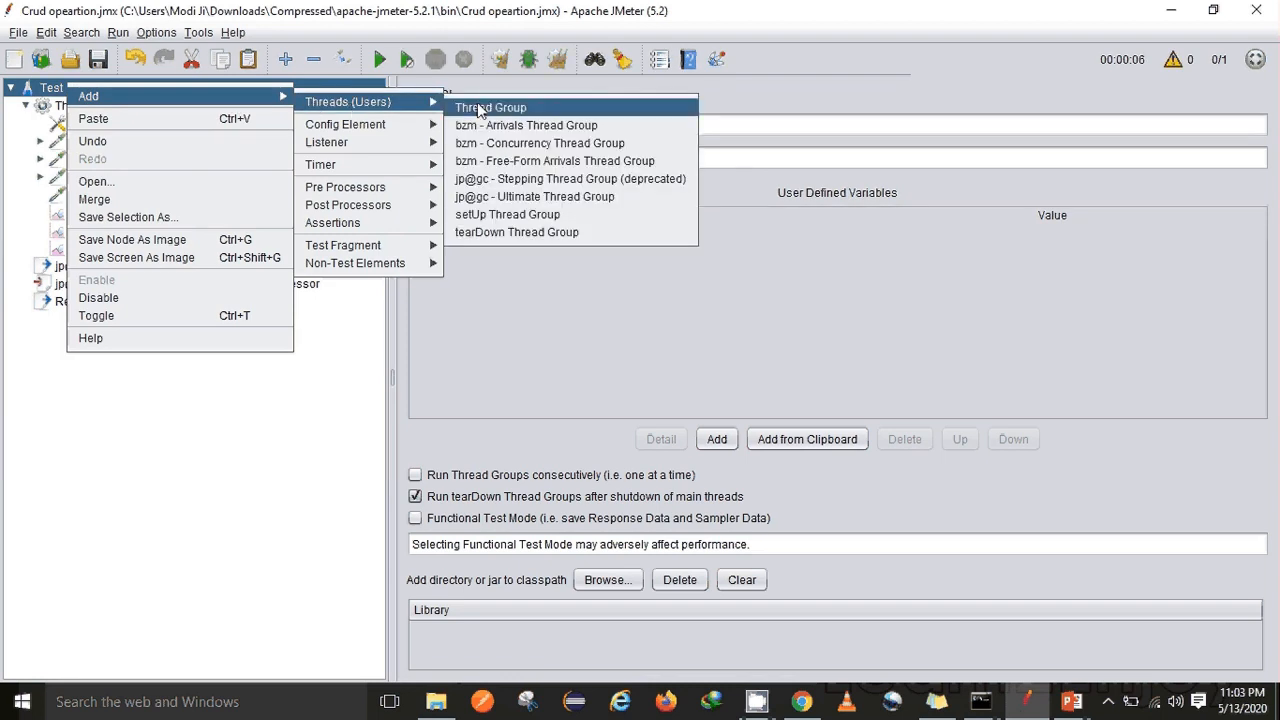
{"action": "left_click", "coordinate": [503, 214]}
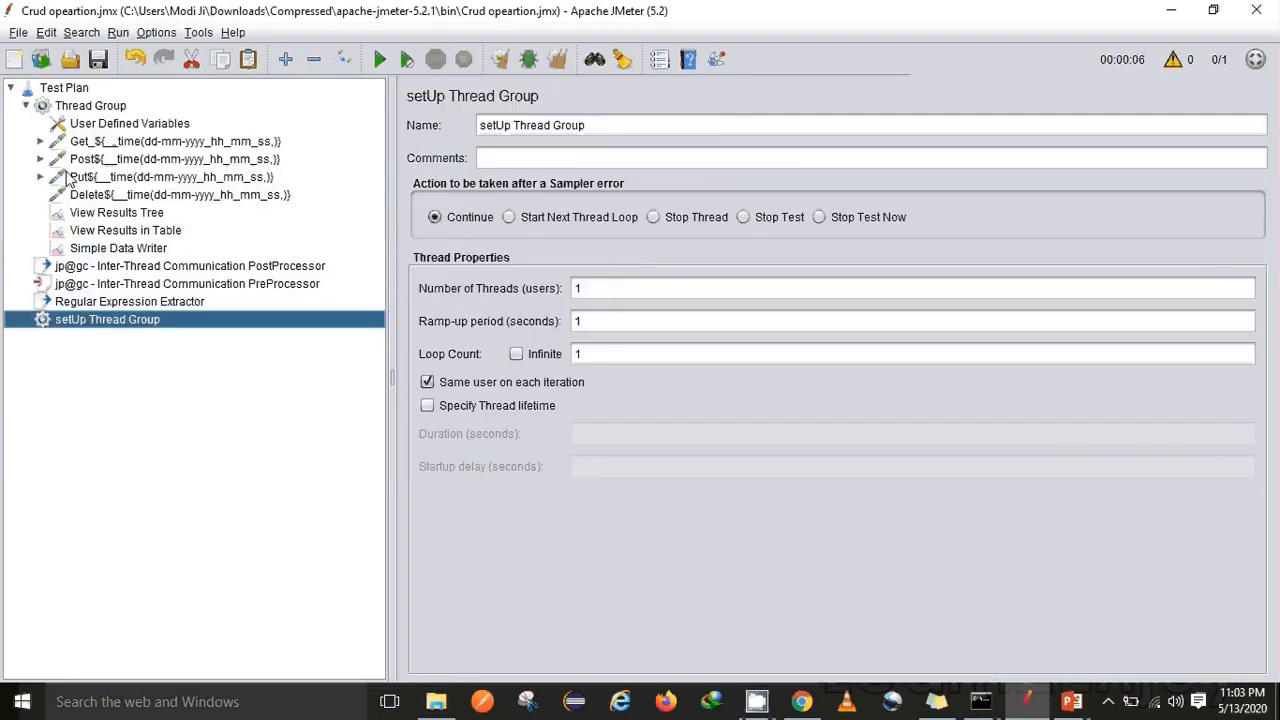
Move the Get HTTP request from the Thread Group into the setUp Thread Group.
{"action": "left_click", "coordinate": [113, 143]}
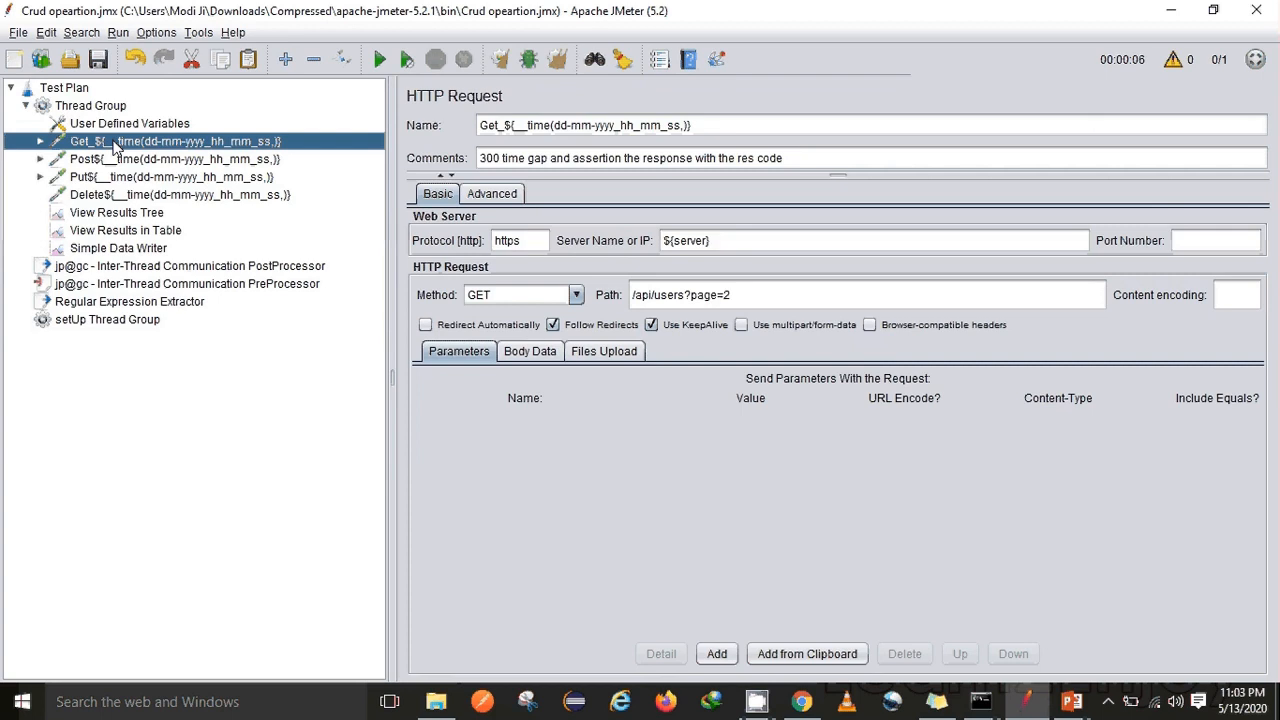
{"action": "key", "text": "Delete"}
{"action": "left_click", "coordinate": [100, 303]}
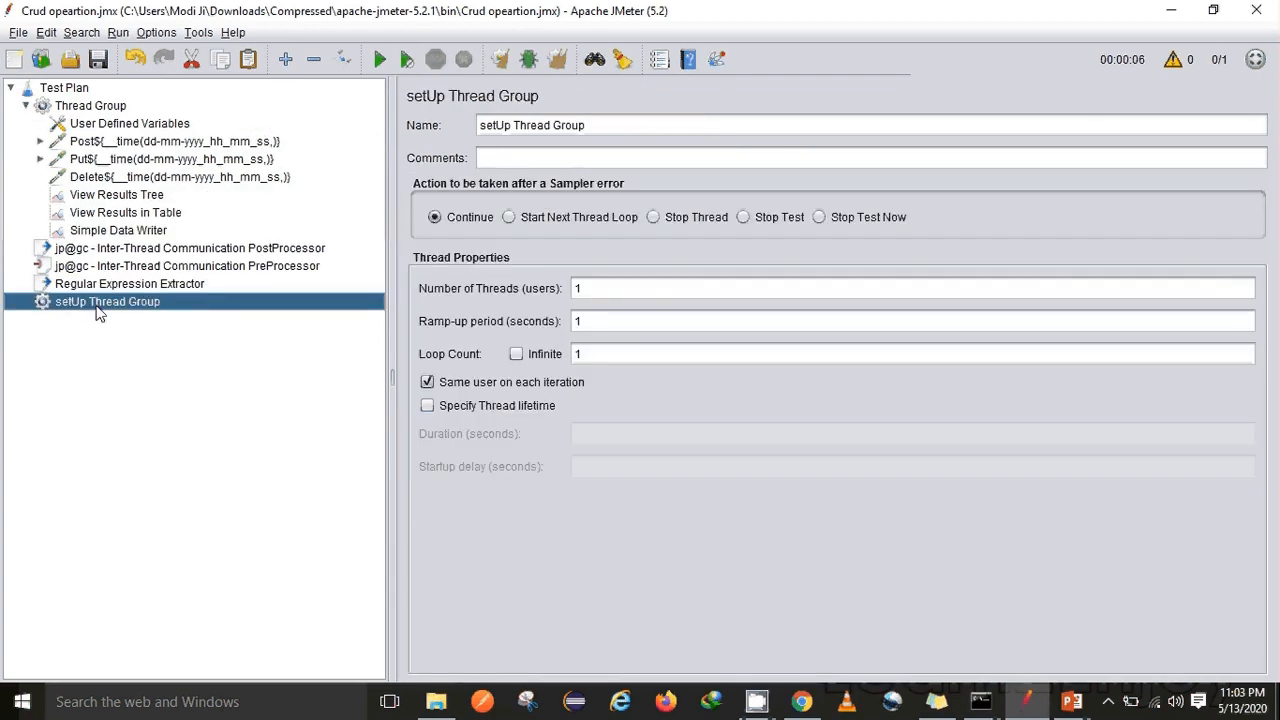
{"action": "key", "text": "ctrl+v"}
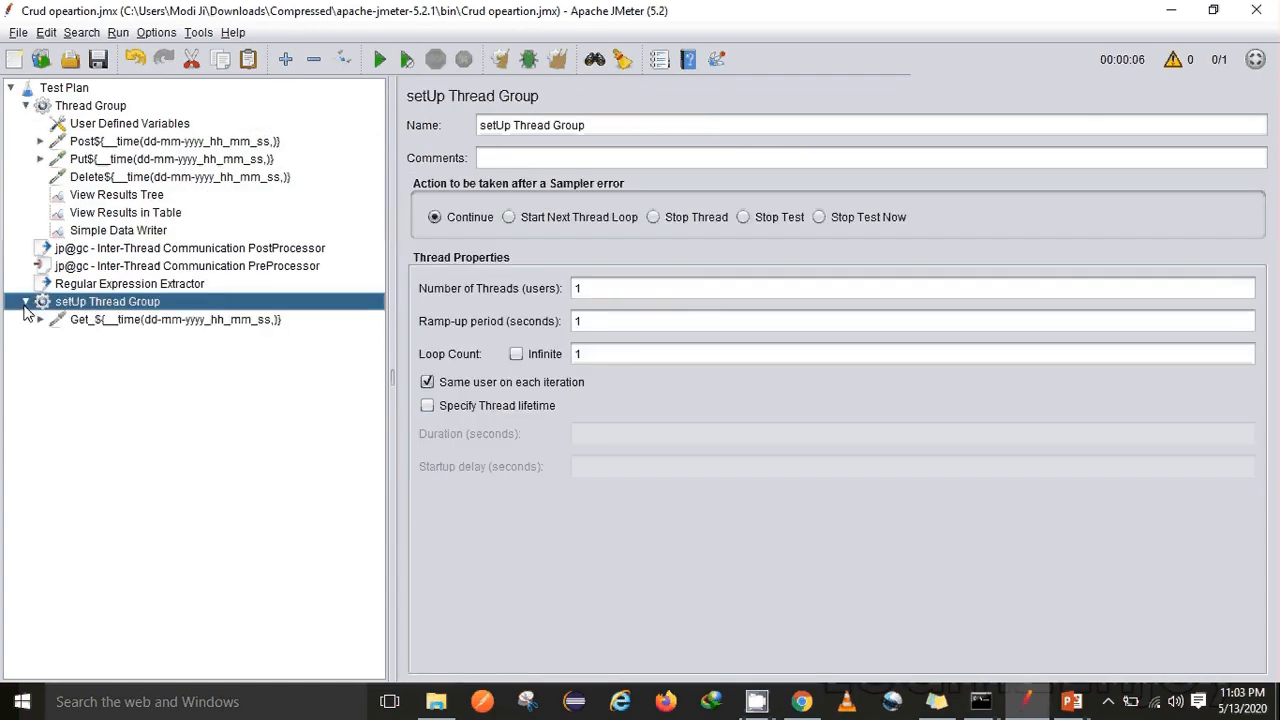
{"action": "left_click", "coordinate": [88, 324]}
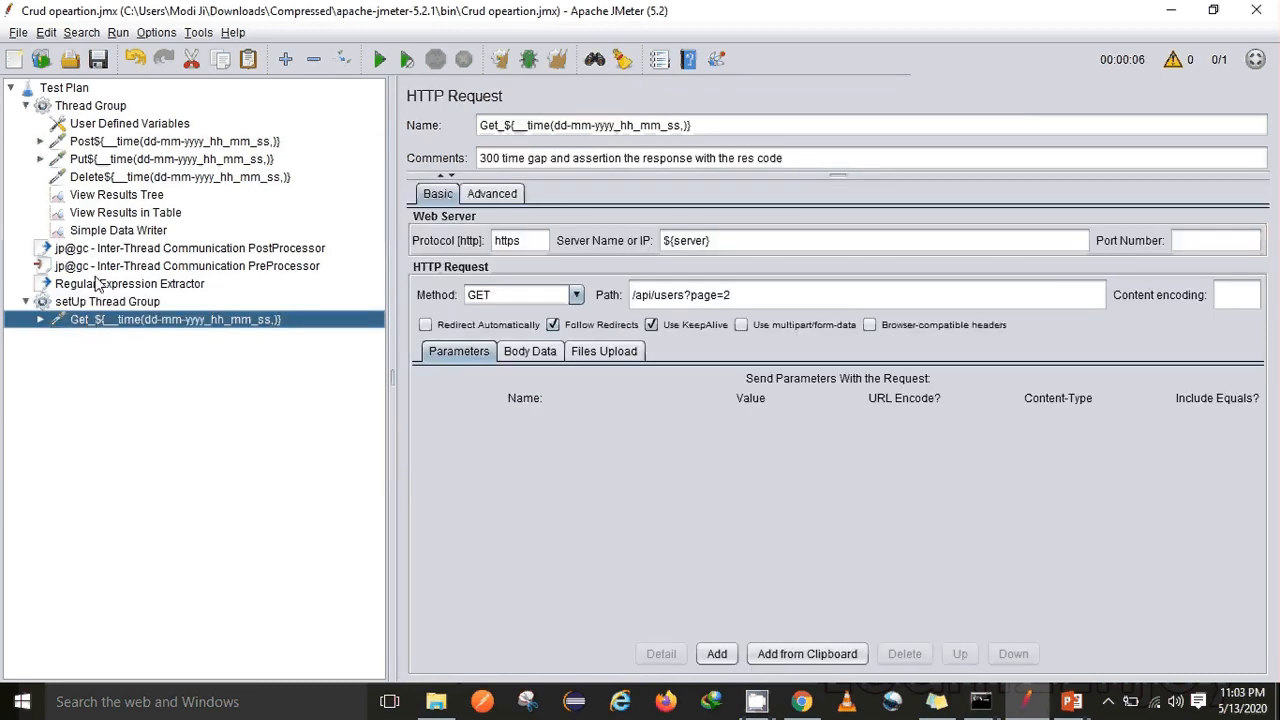
Move the Regular Expression Extractor from the Test Plan level into the Get request.
{"action": "left_click", "coordinate": [99, 286]}
{"action": "key", "text": "Delete"}
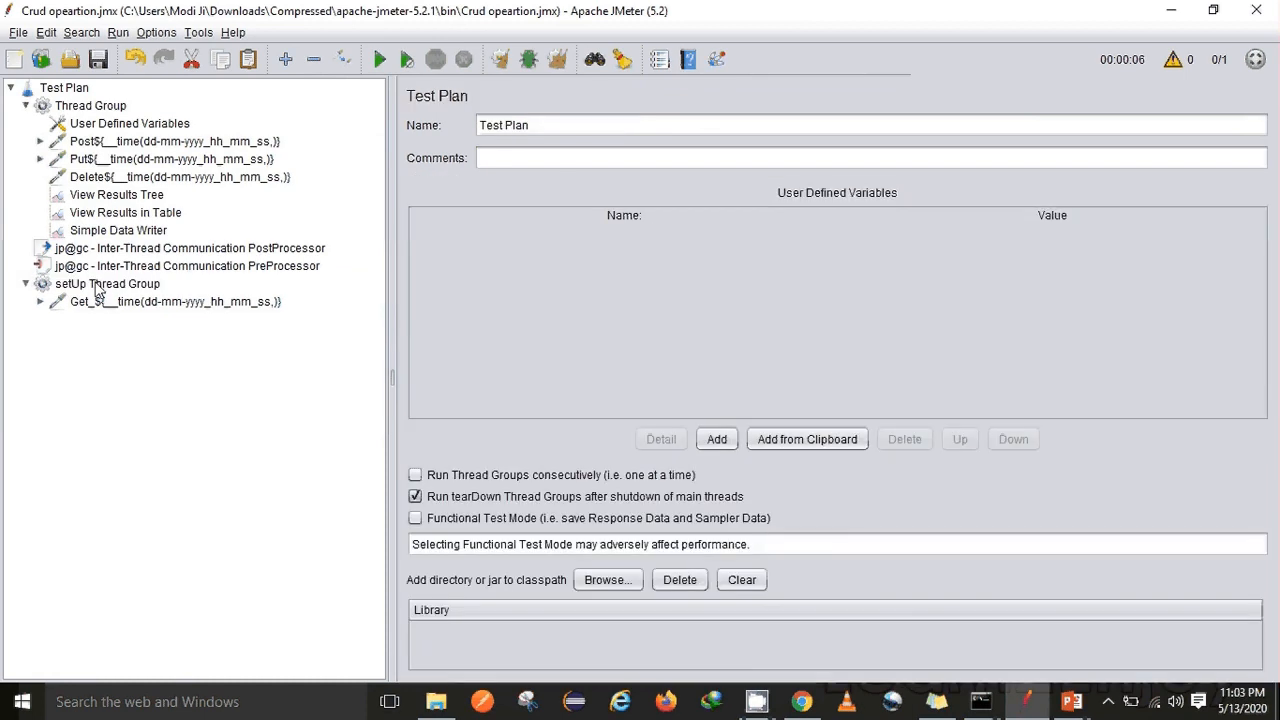
{"action": "left_click", "coordinate": [100, 302]}
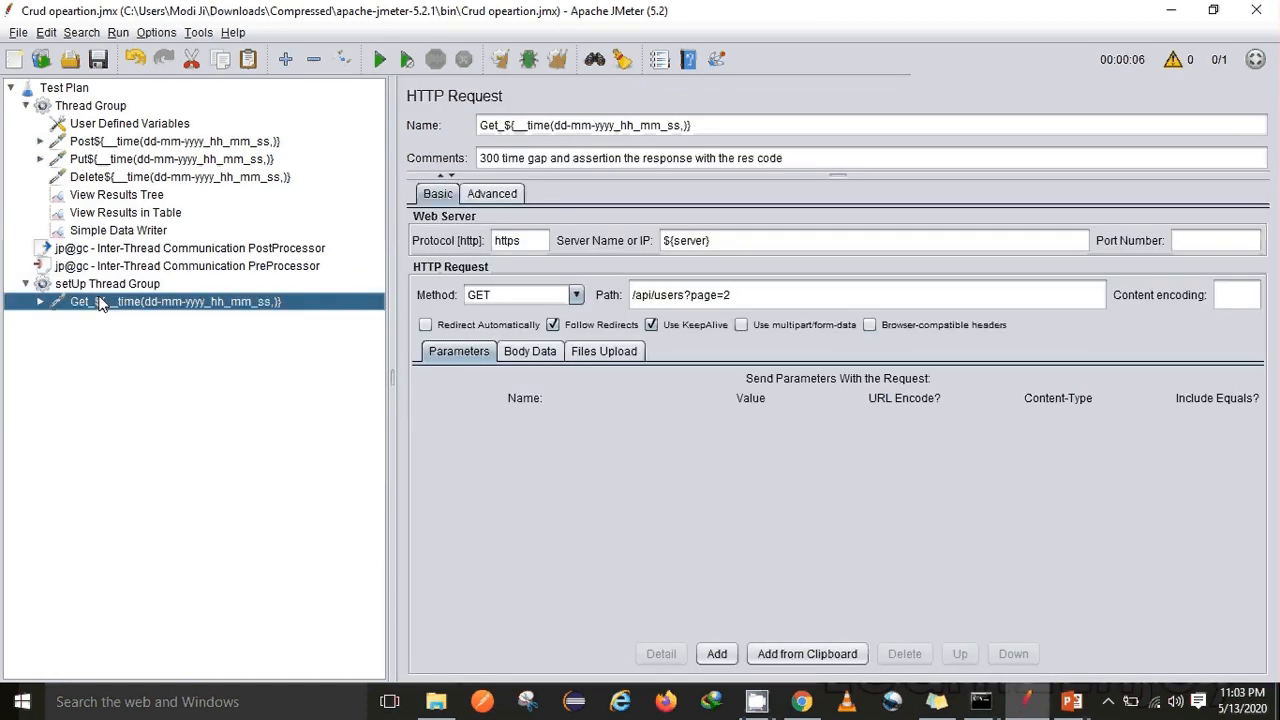
{"action": "left_click", "coordinate": [41, 301]}
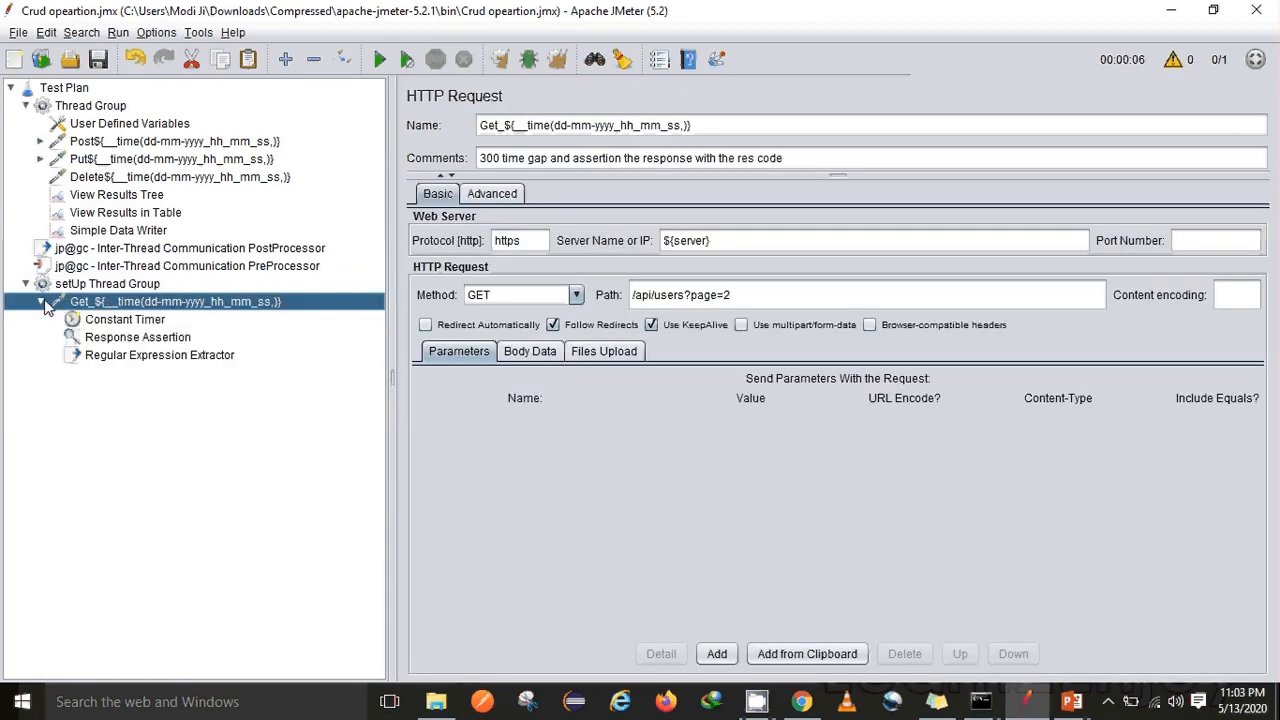
{"action": "left_click", "coordinate": [117, 357]}
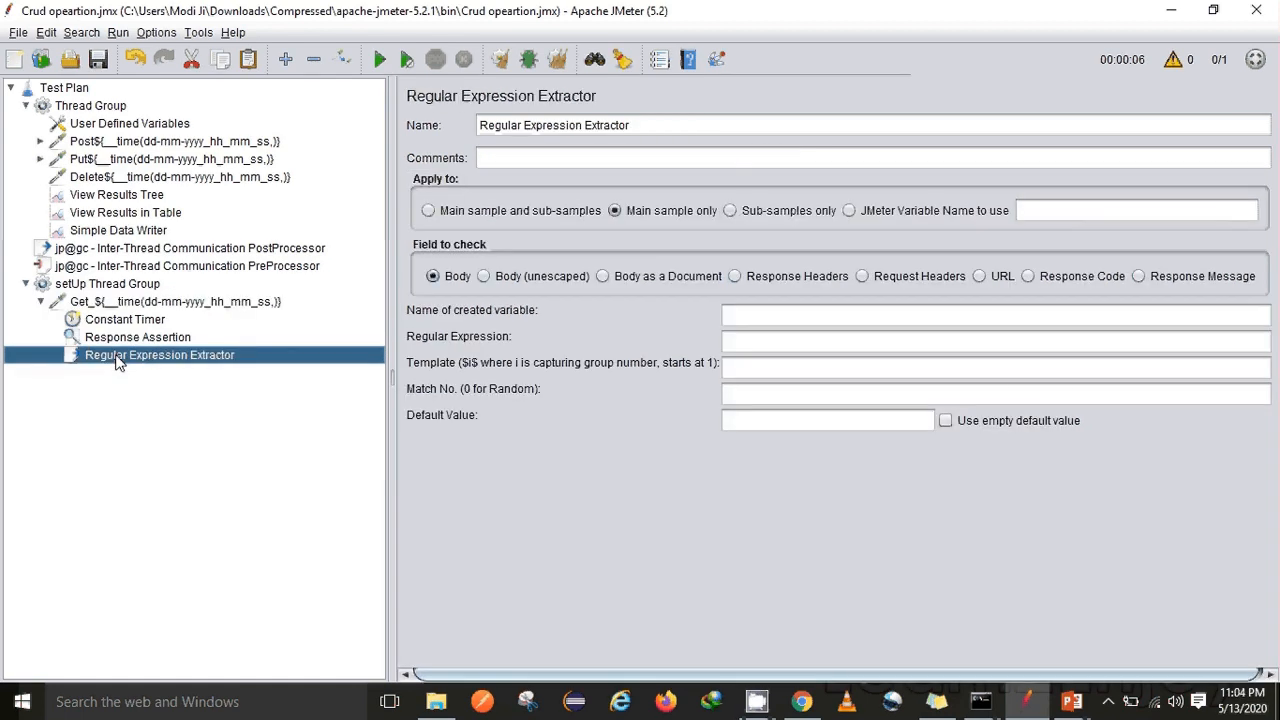
Move the Inter-Thread Communication PostProcessor from the Test Plan level into the Get request of the setUp Thread Group.
{"action": "left_click", "coordinate": [146, 268]}
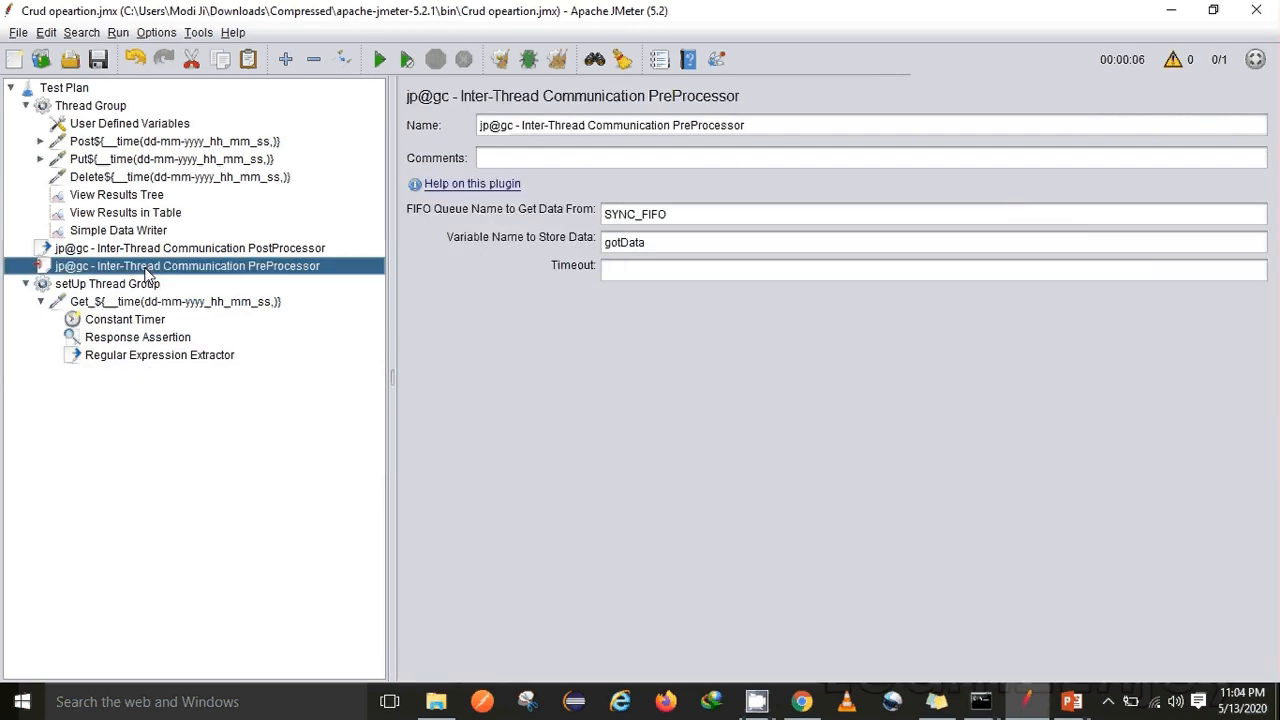
{"action": "left_click", "coordinate": [140, 250]}
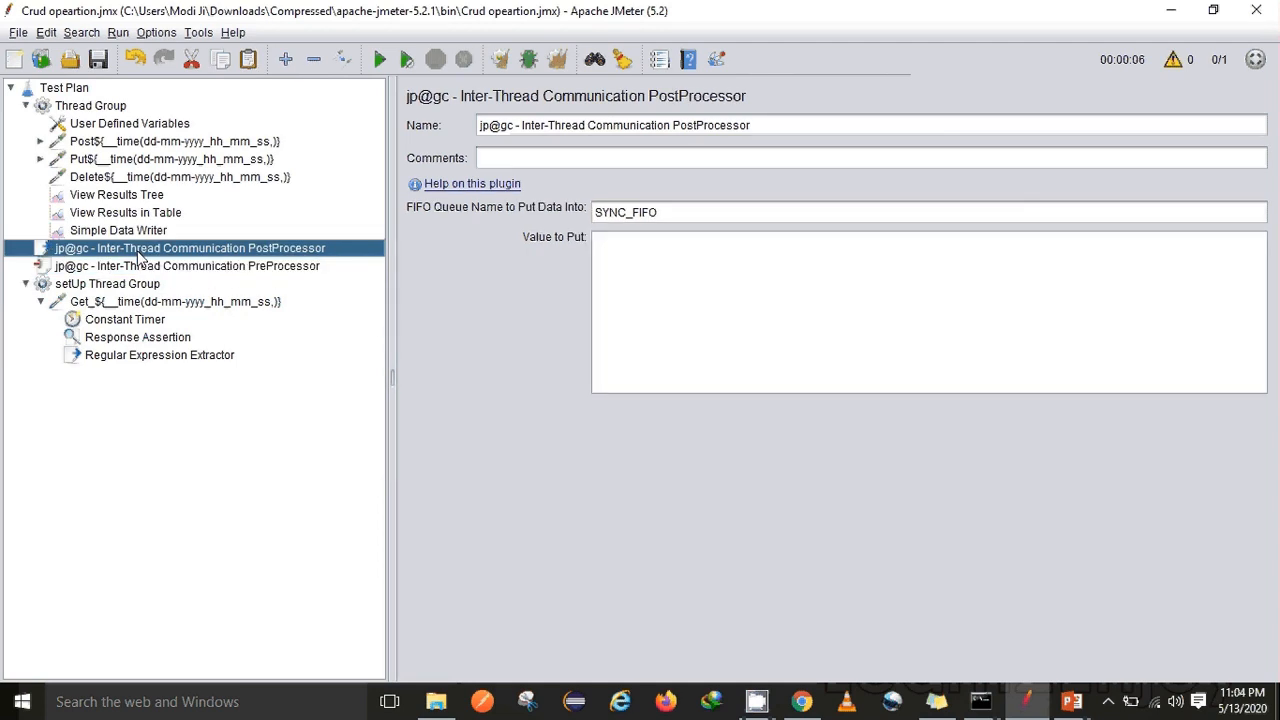
{"action": "key", "text": "Delete"}
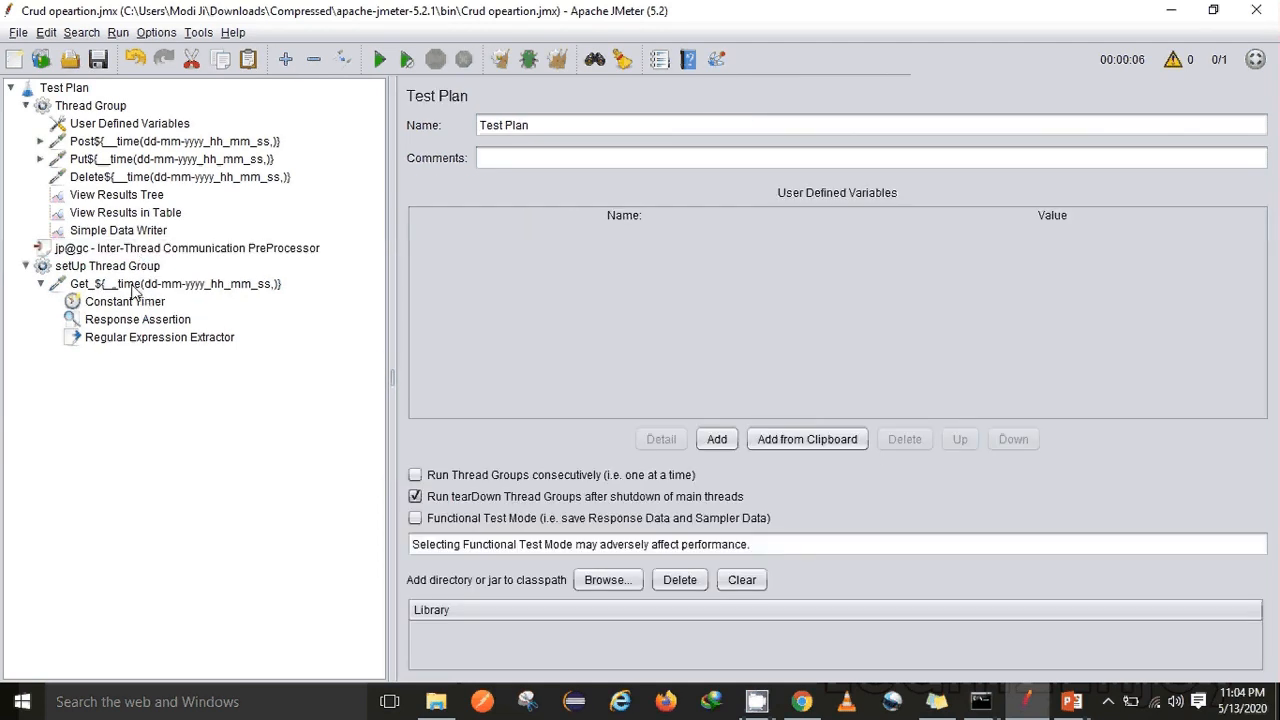
{"action": "left_click", "coordinate": [133, 288]}
{"action": "key", "text": "ctrl+v"}
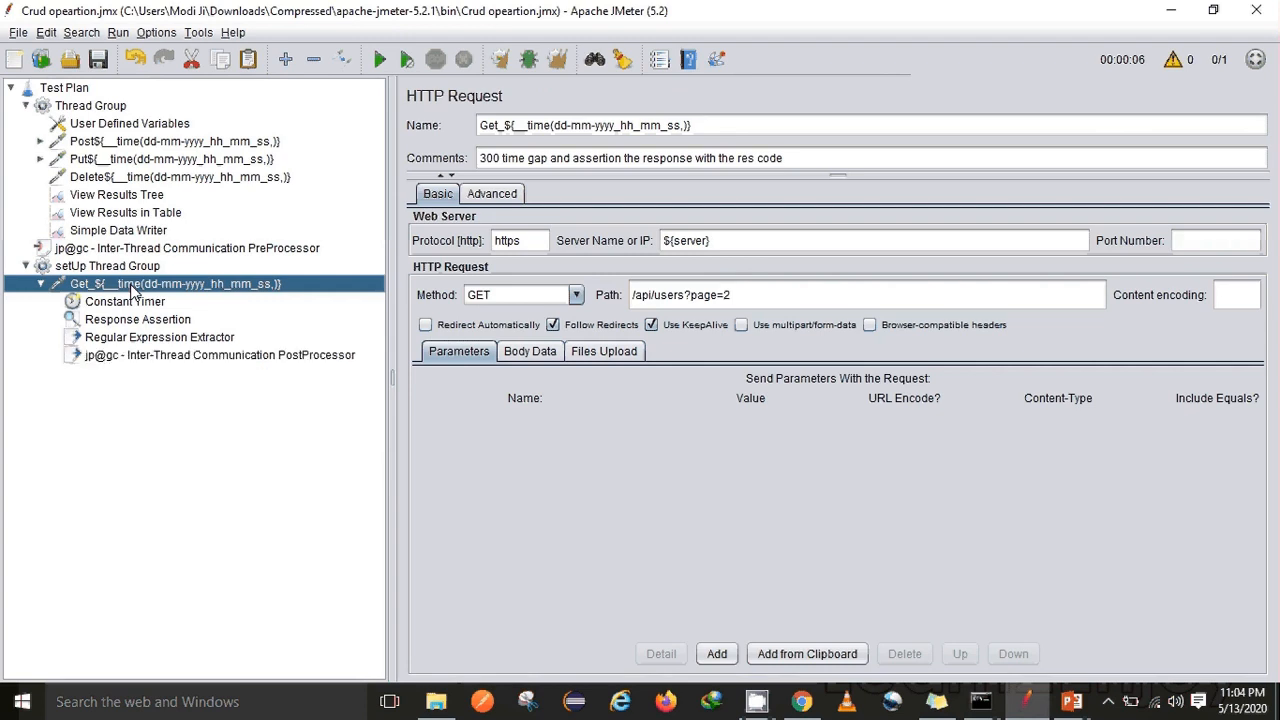
Move the Inter-Thread Communication PreProcessor from the Test Plan level into the Post request of the Thread Group.
{"action": "left_click", "coordinate": [108, 108]}
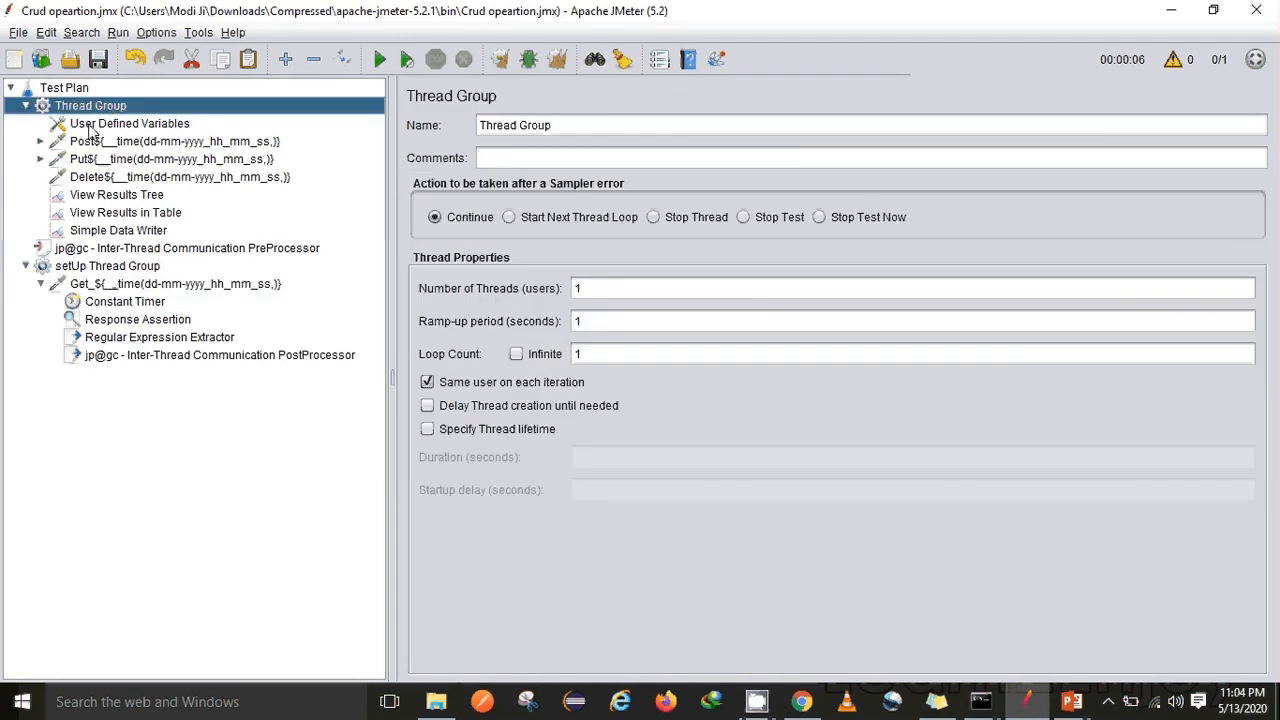
{"action": "left_click", "coordinate": [108, 250]}
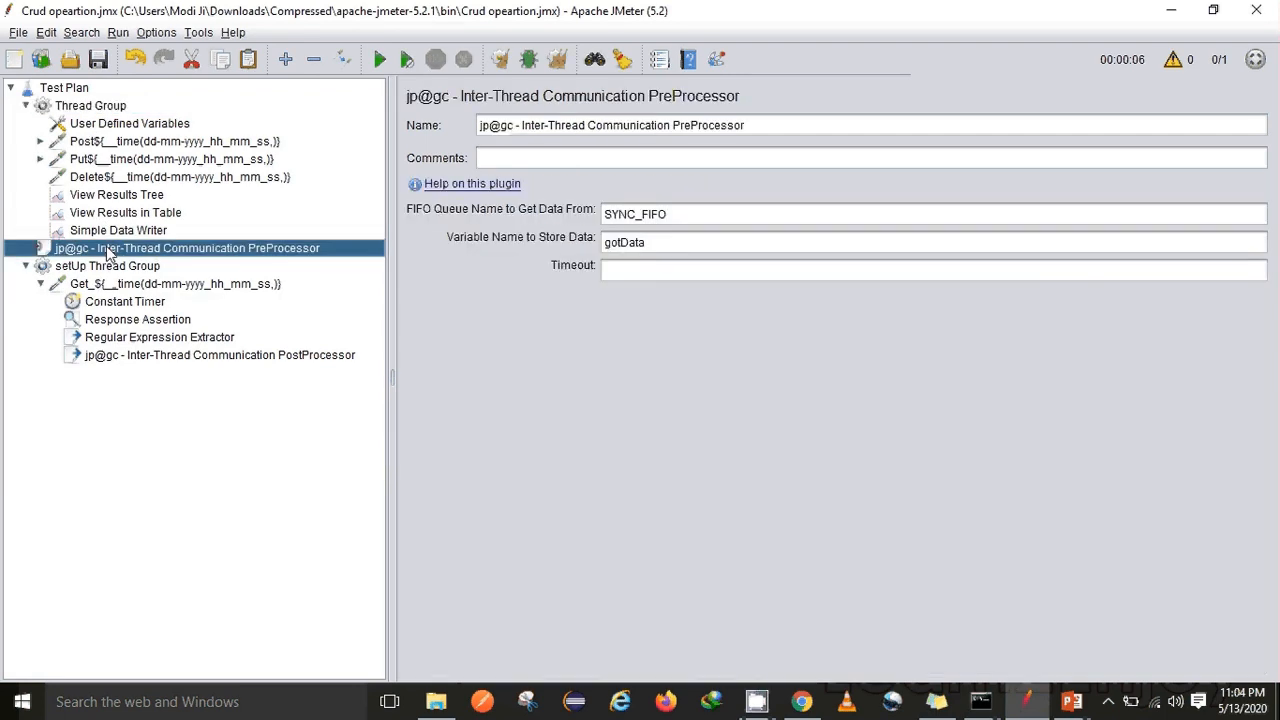
{"action": "key", "text": "ctrl+x"}
{"action": "left_click", "coordinate": [128, 145]}
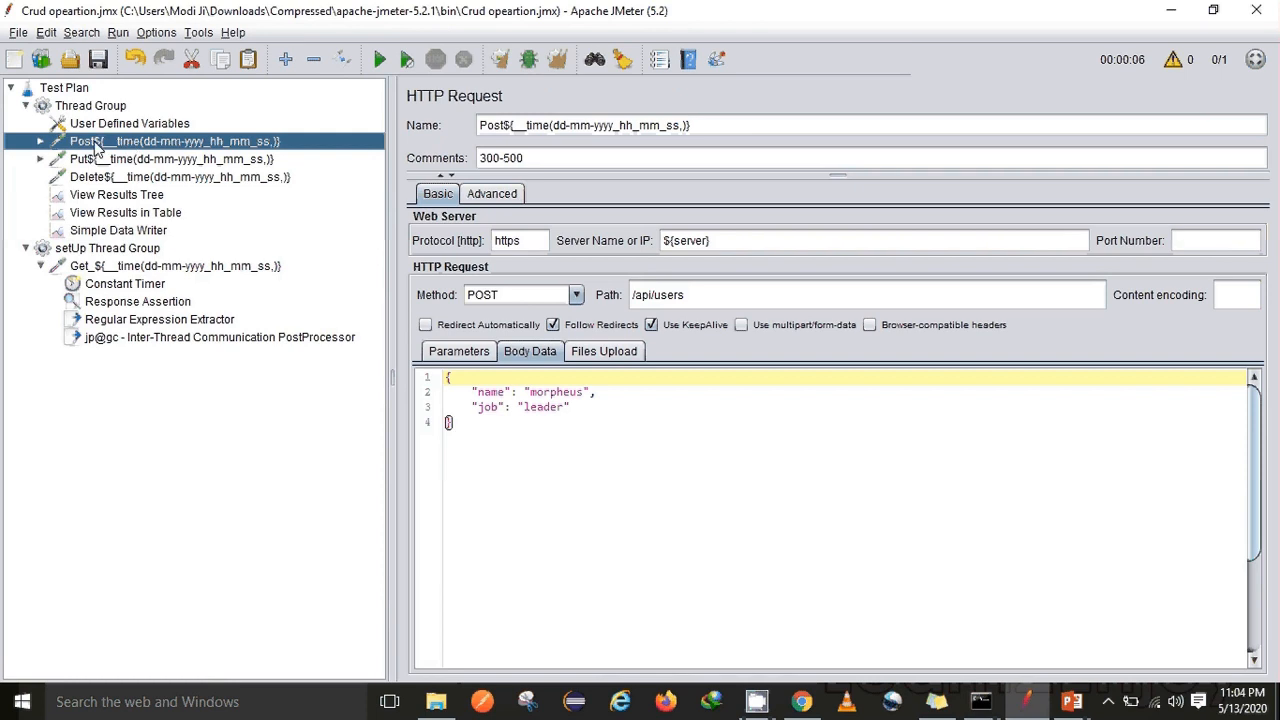
{"action": "double_click", "coordinate": [97, 146]}
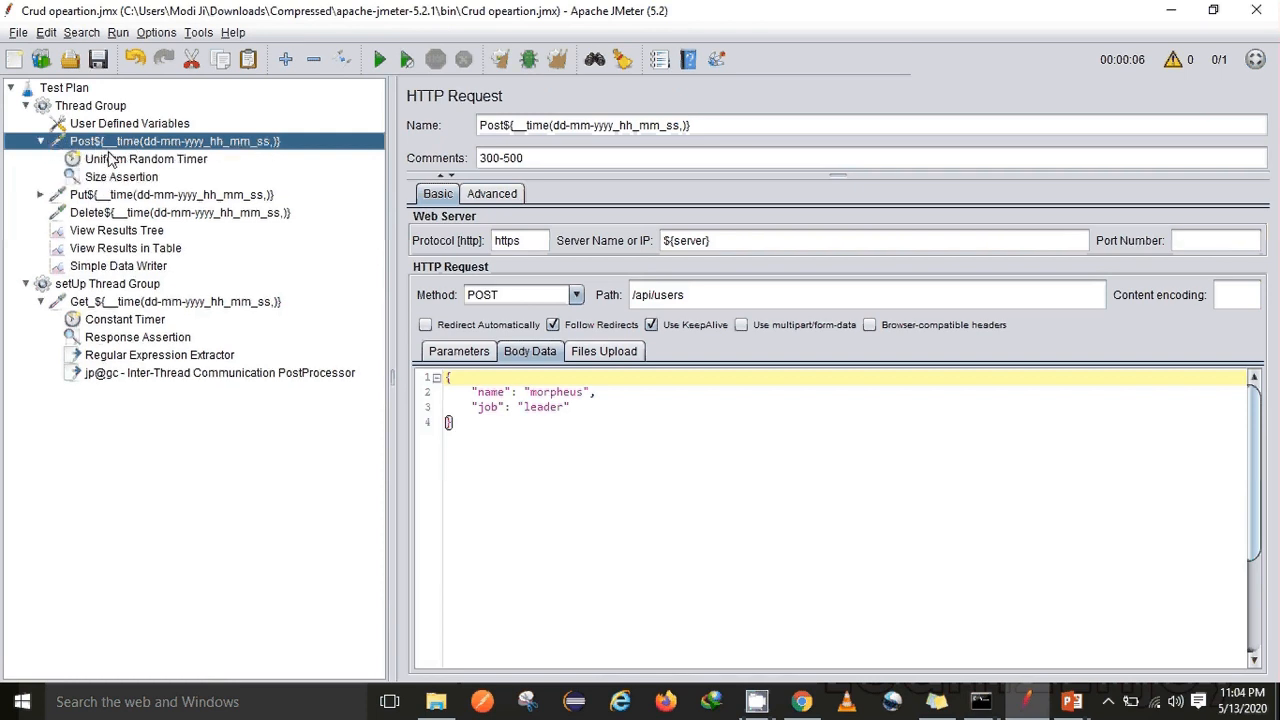
{"action": "key", "text": "ctrl+v"}
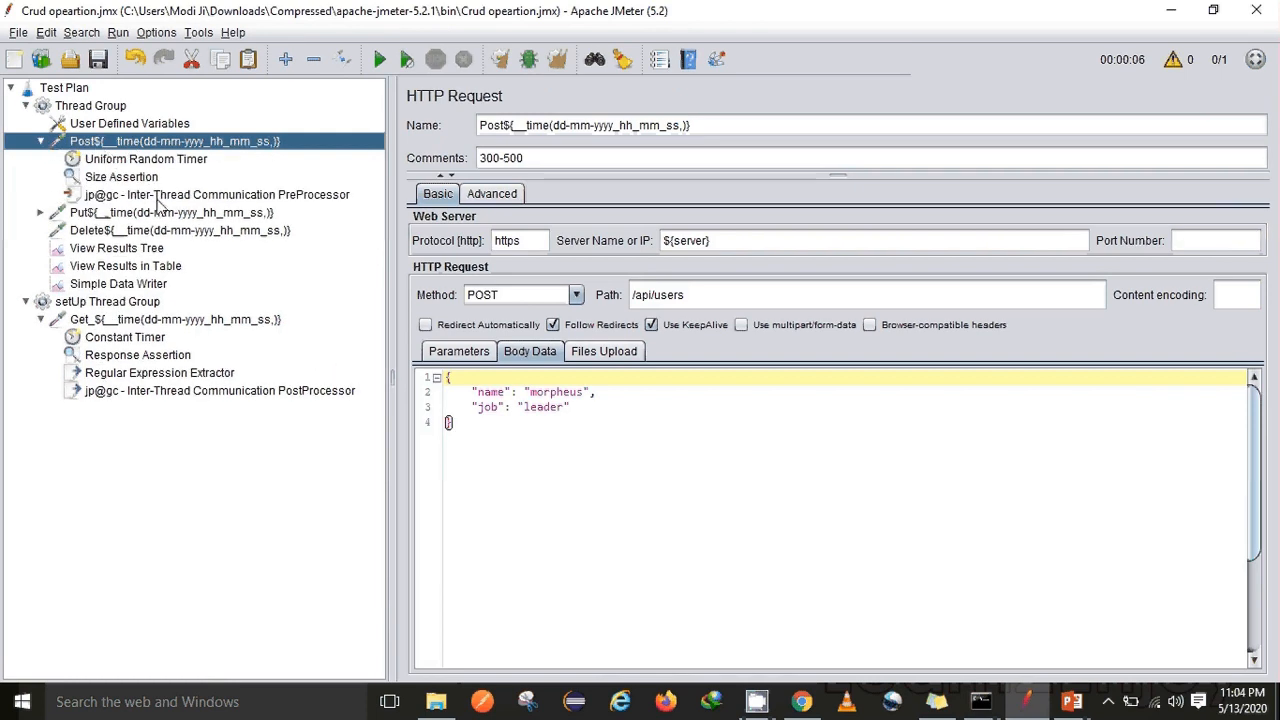
{"action": "left_click", "coordinate": [156, 198]}
{"action": "left_click", "coordinate": [137, 145]}
{"action": "left_click", "coordinate": [177, 197]}
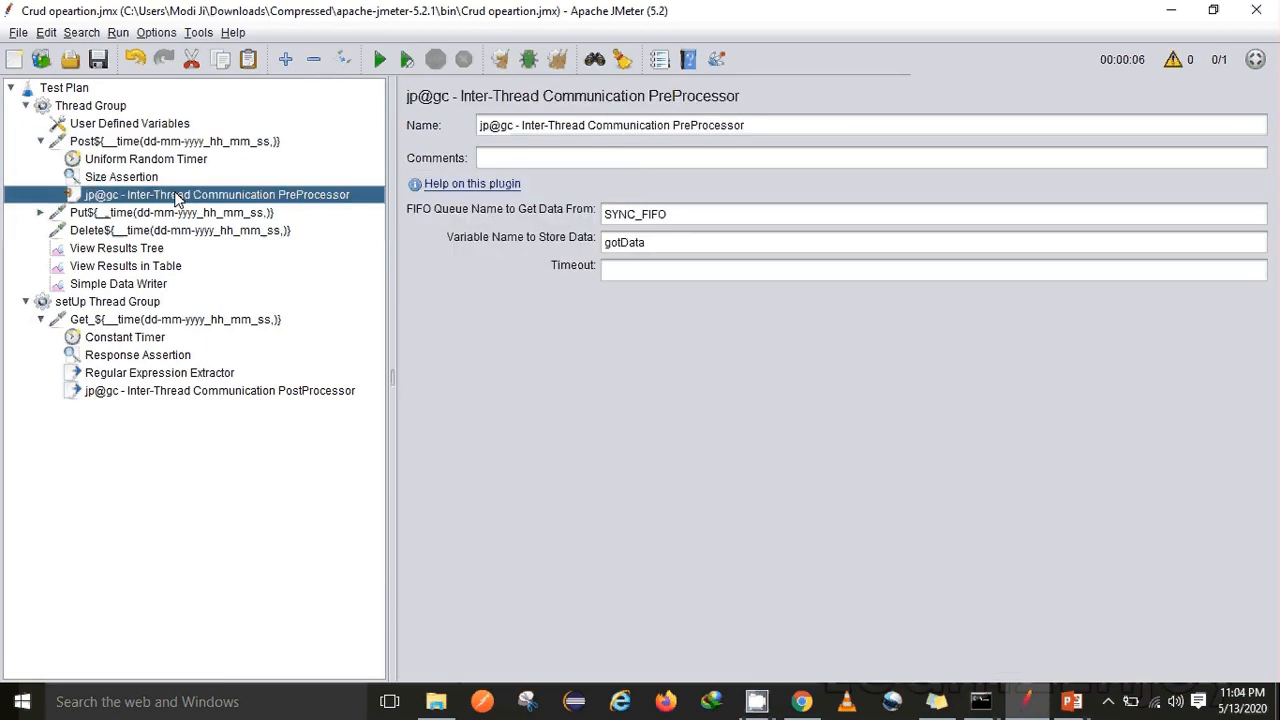
Replace the "name" value in the Post request's body data with {job to do}.
{"action": "left_click", "coordinate": [133, 149]}
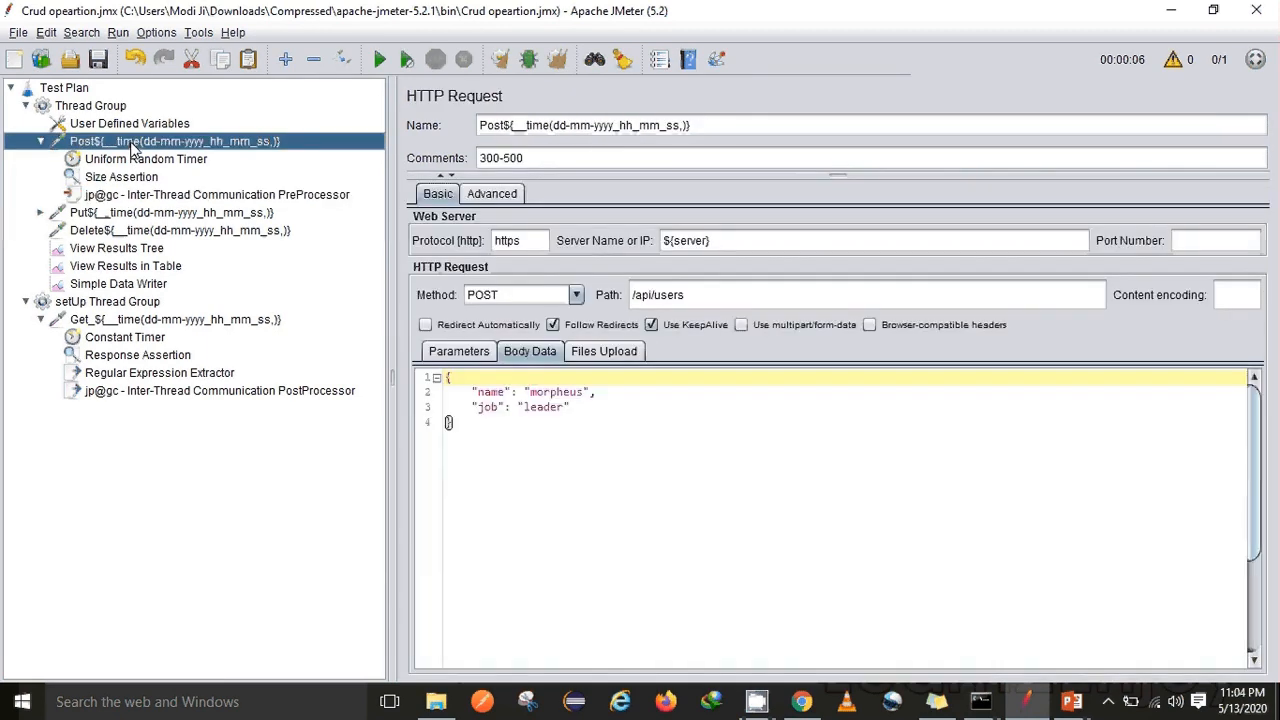
{"action": "left_click", "coordinate": [578, 392]}
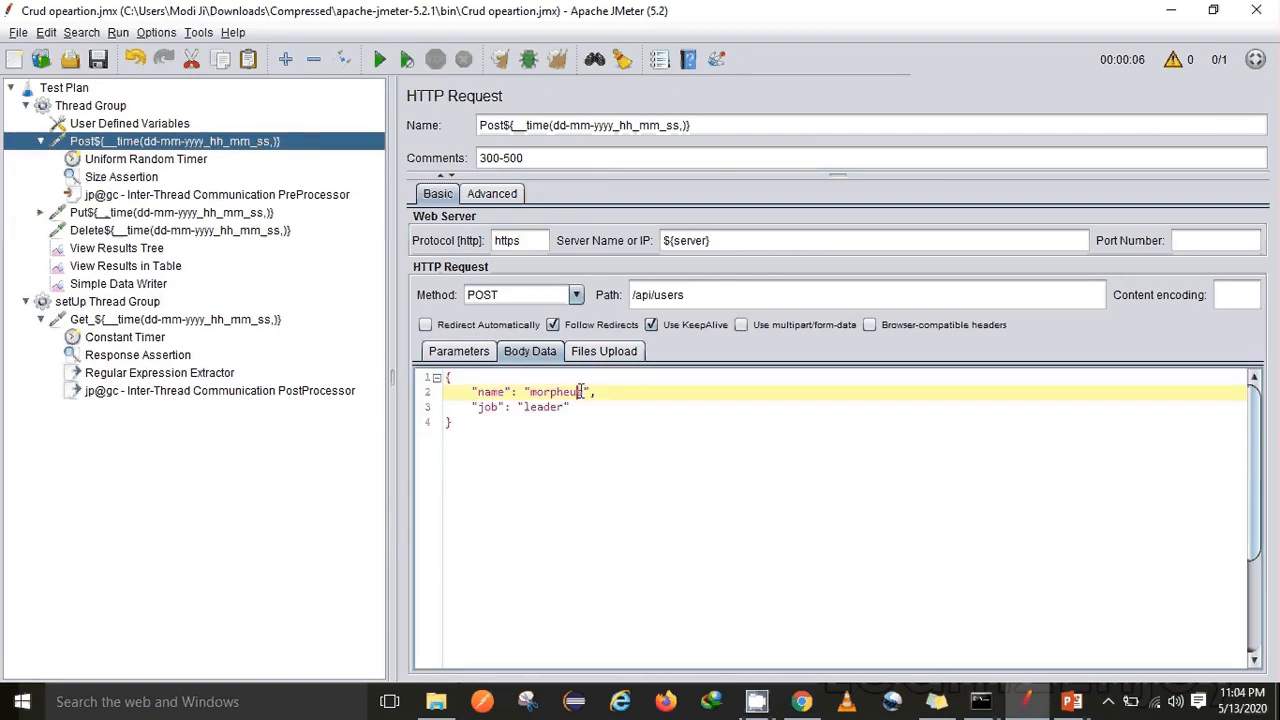
{"action": "key", "text": "BackSpace"}
{"action": "key", "text": "BackSpace"}
{"action": "key", "text": "BackSpace"}
{"action": "key", "text": "BackSpace"}
{"action": "key", "text": "BackSpace"}
{"action": "key", "text": "BackSpace"}
{"action": "key", "text": "BackSpace"}
{"action": "key", "text": "BackSpace"}
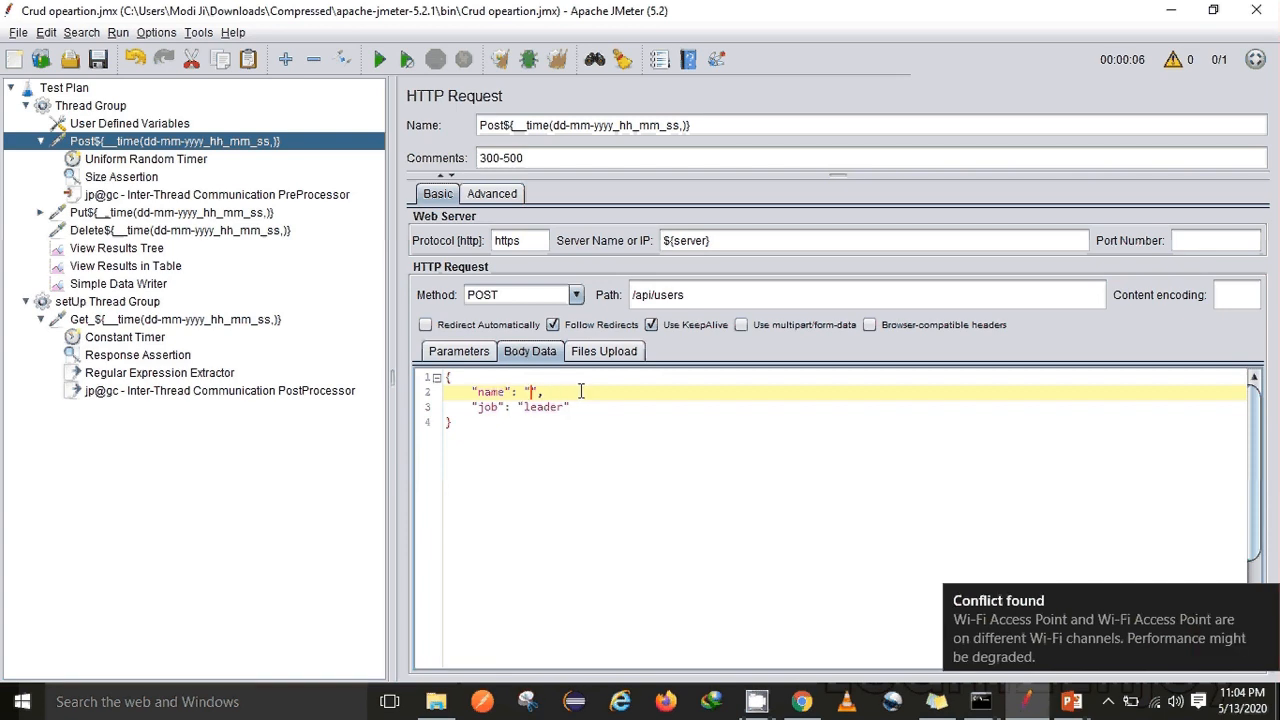
{"action": "type", "text": "{}"}
{"action": "key", "text": "Left"}
{"action": "type", "text": "job to "}
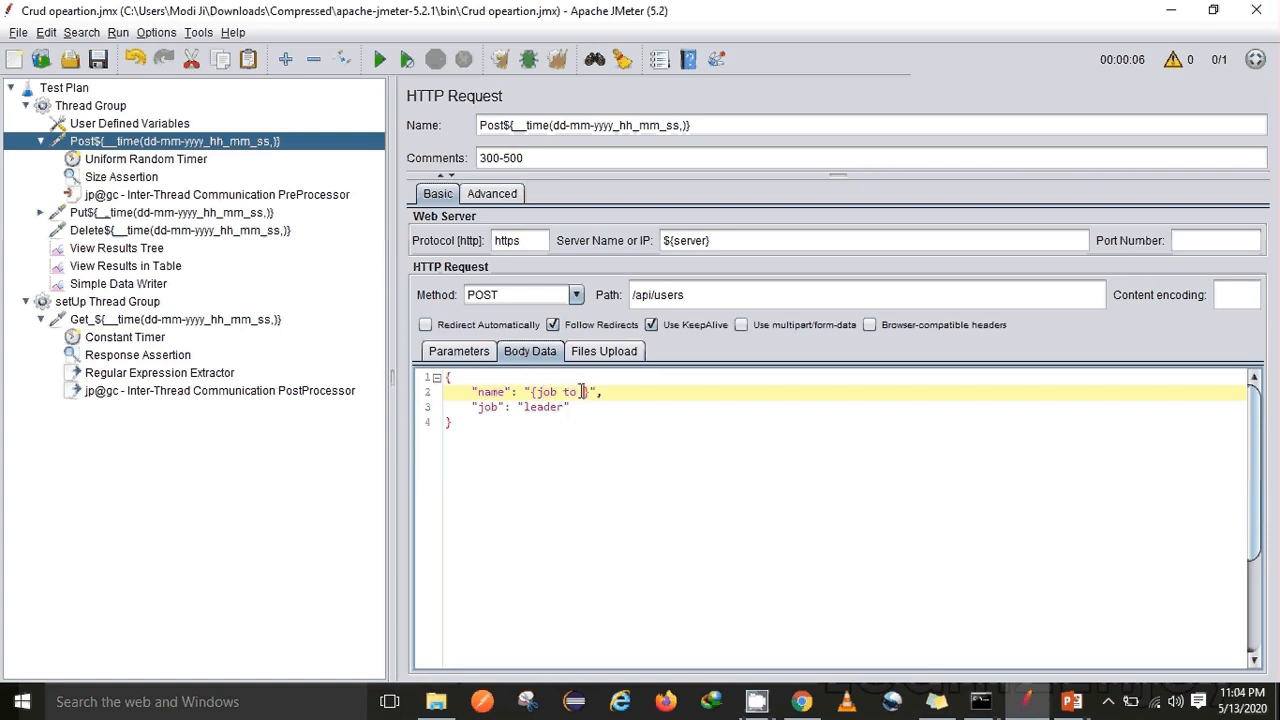
{"action": "type", "text": "do"}
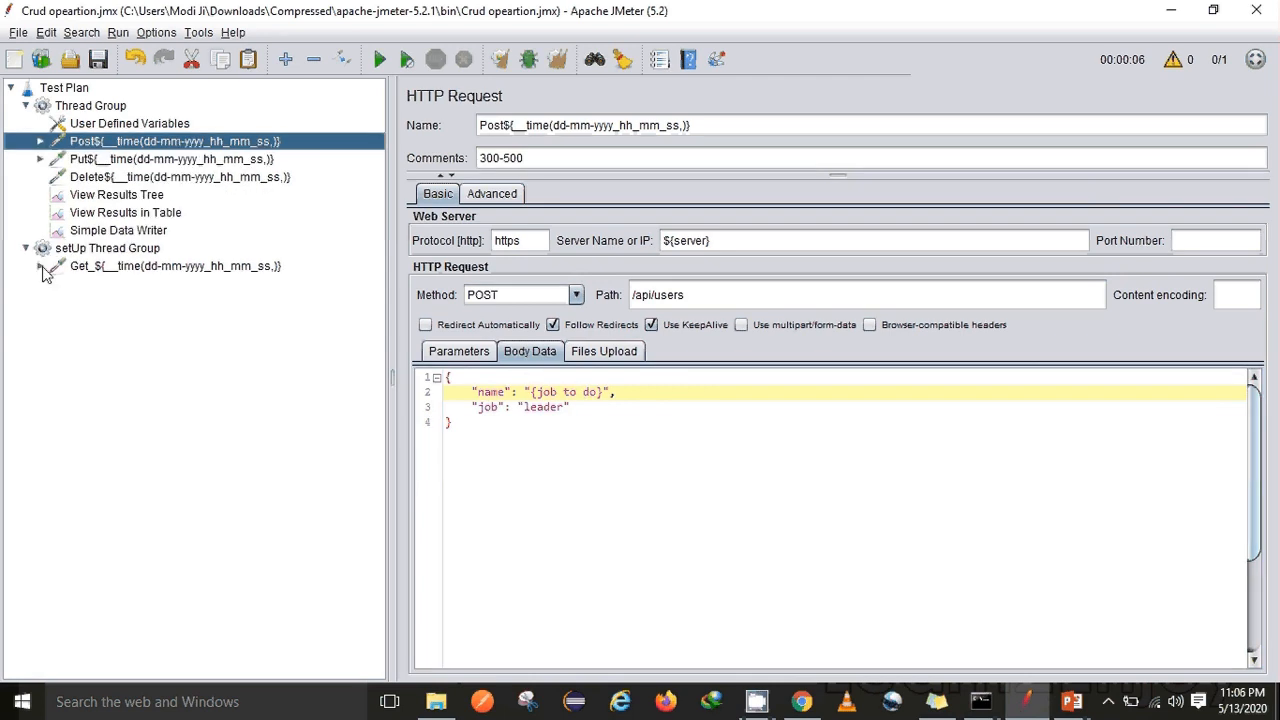
Move the User Defined Variables element out of the Thread Group to the Test Plan level, above the Thread Group.
{"action": "left_click", "coordinate": [41, 267]}
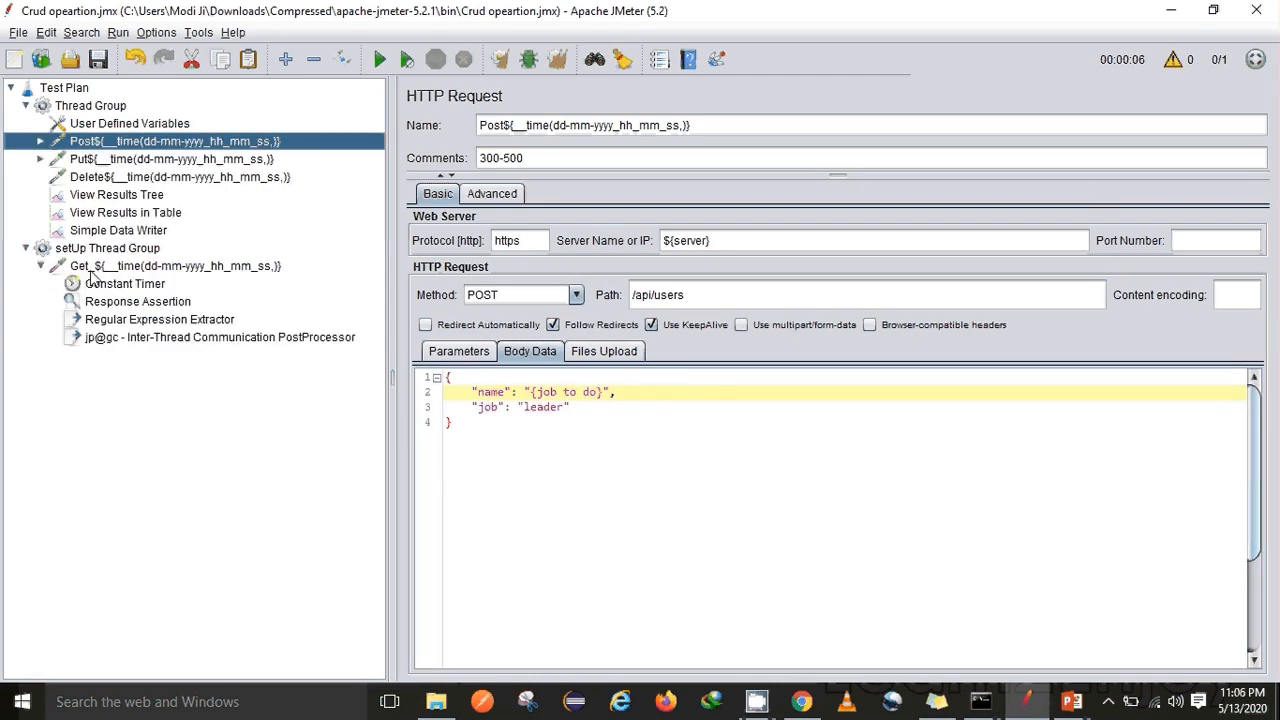
{"action": "left_click", "coordinate": [90, 270]}
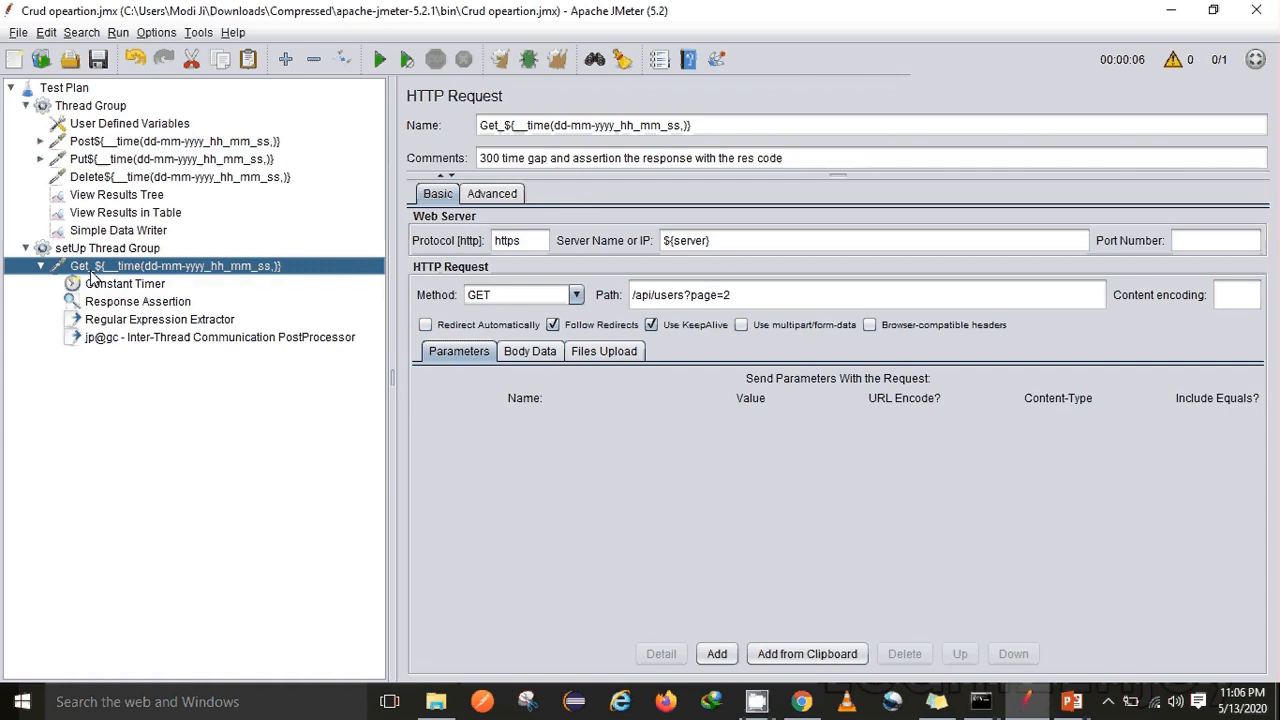
{"action": "left_click", "coordinate": [106, 322]}
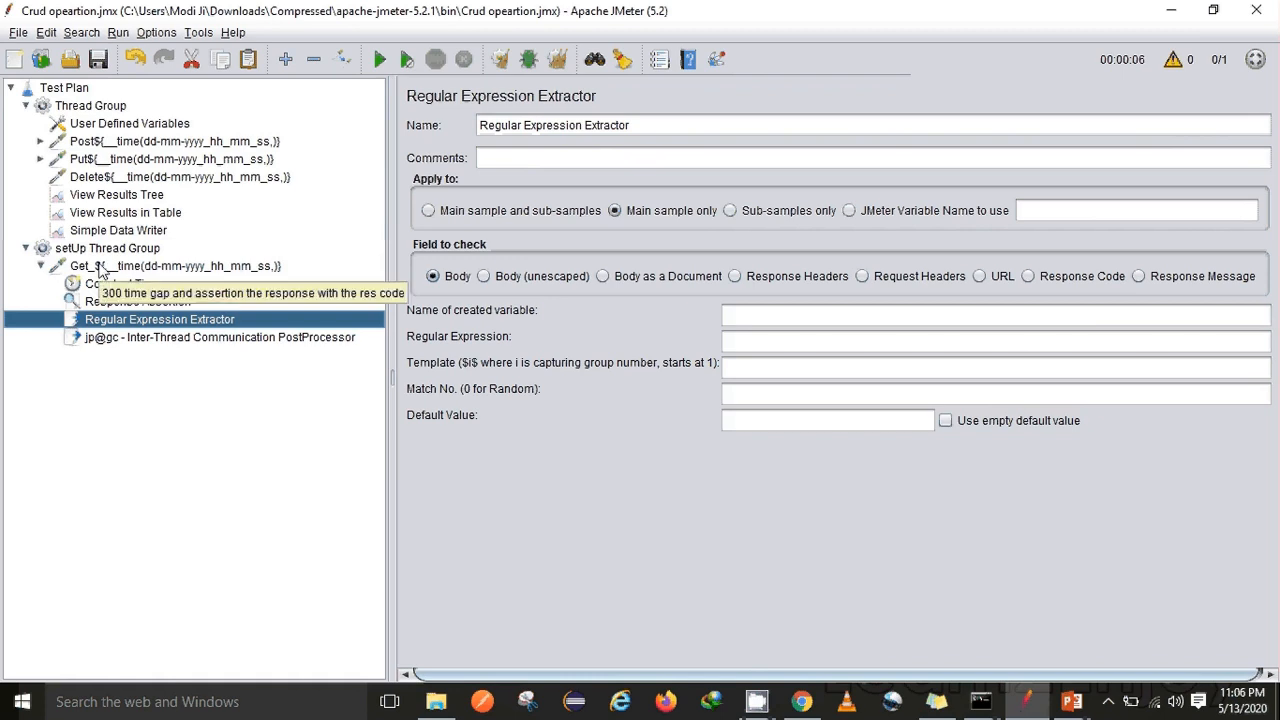
{"action": "left_click", "coordinate": [100, 268]}
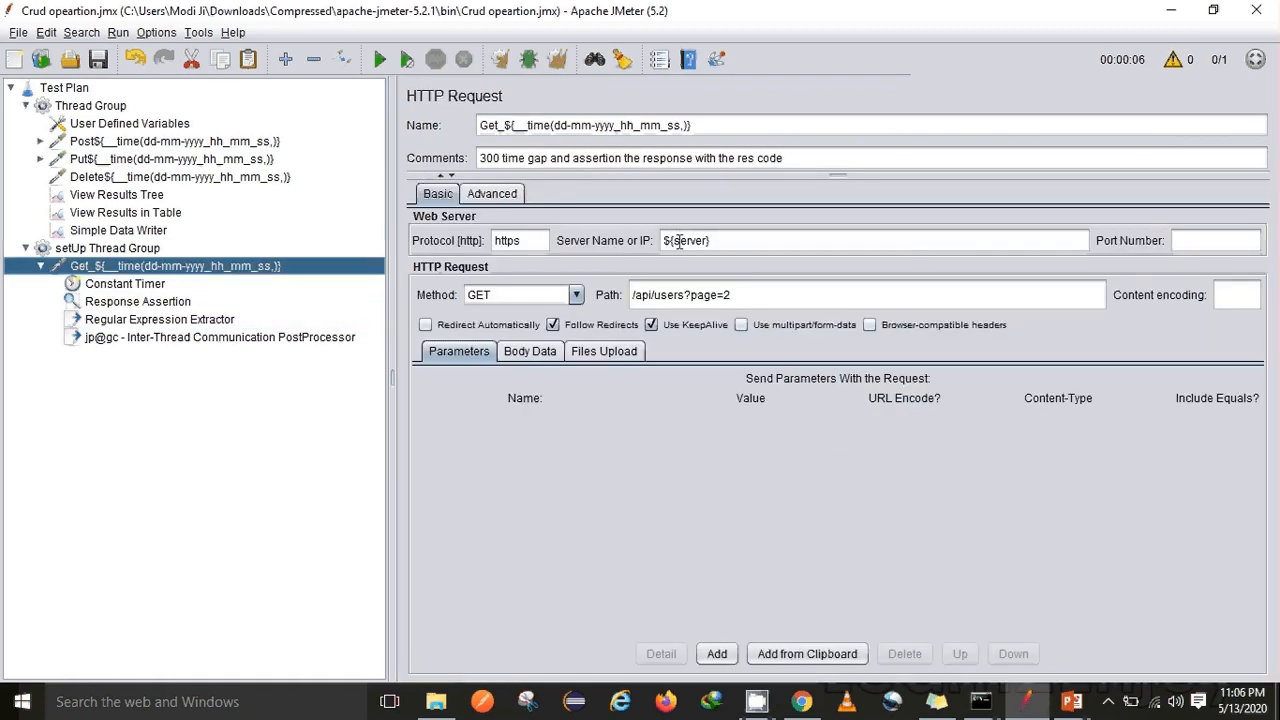
{"action": "left_click", "coordinate": [88, 126]}
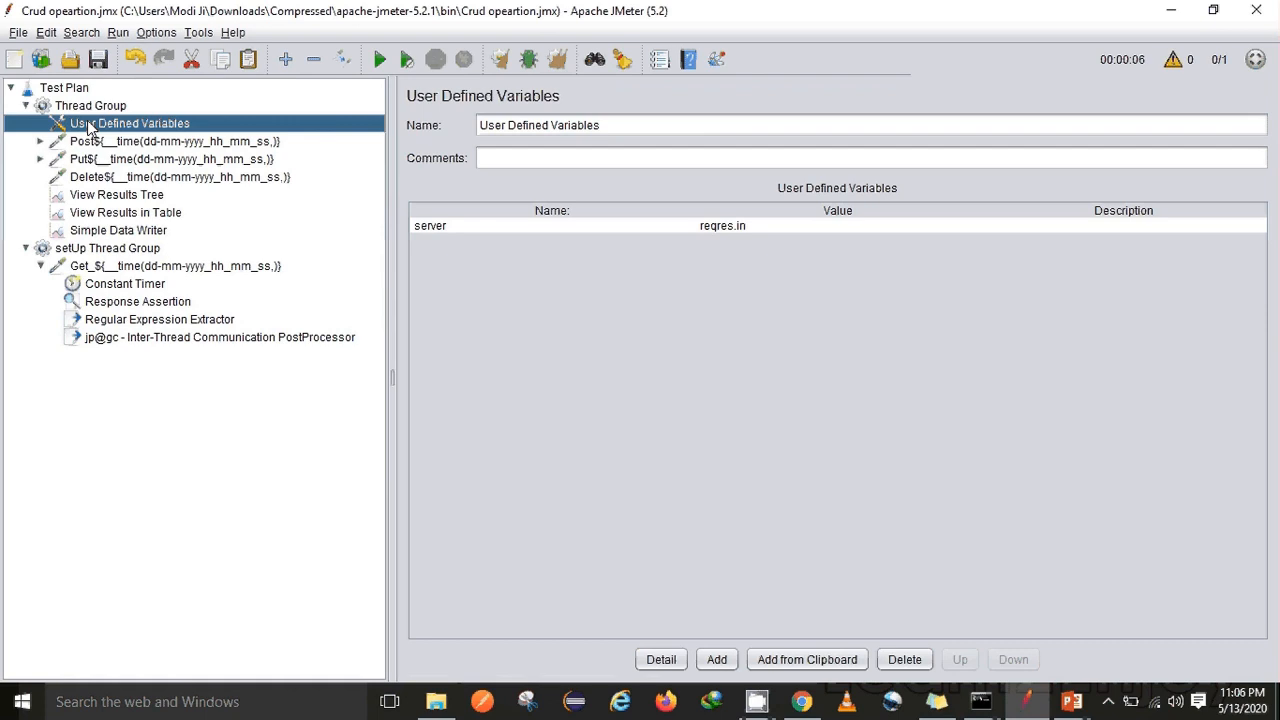
{"action": "left_click_drag", "start_coordinate": [88, 126], "coordinate": [83, 100]}
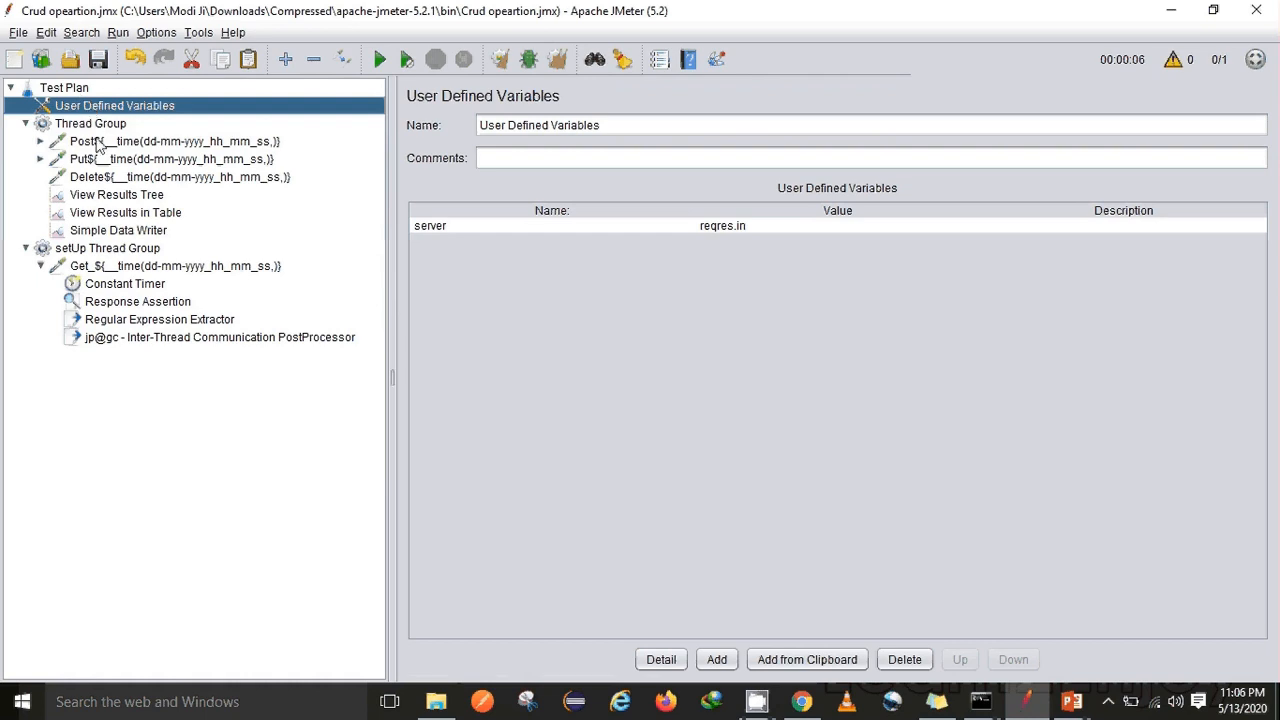
Clear the earlier results and run the test with a View Results Tree added to the setUp Thread Group.
{"action": "left_click", "coordinate": [90, 125]}
{"action": "left_click", "coordinate": [77, 250]}
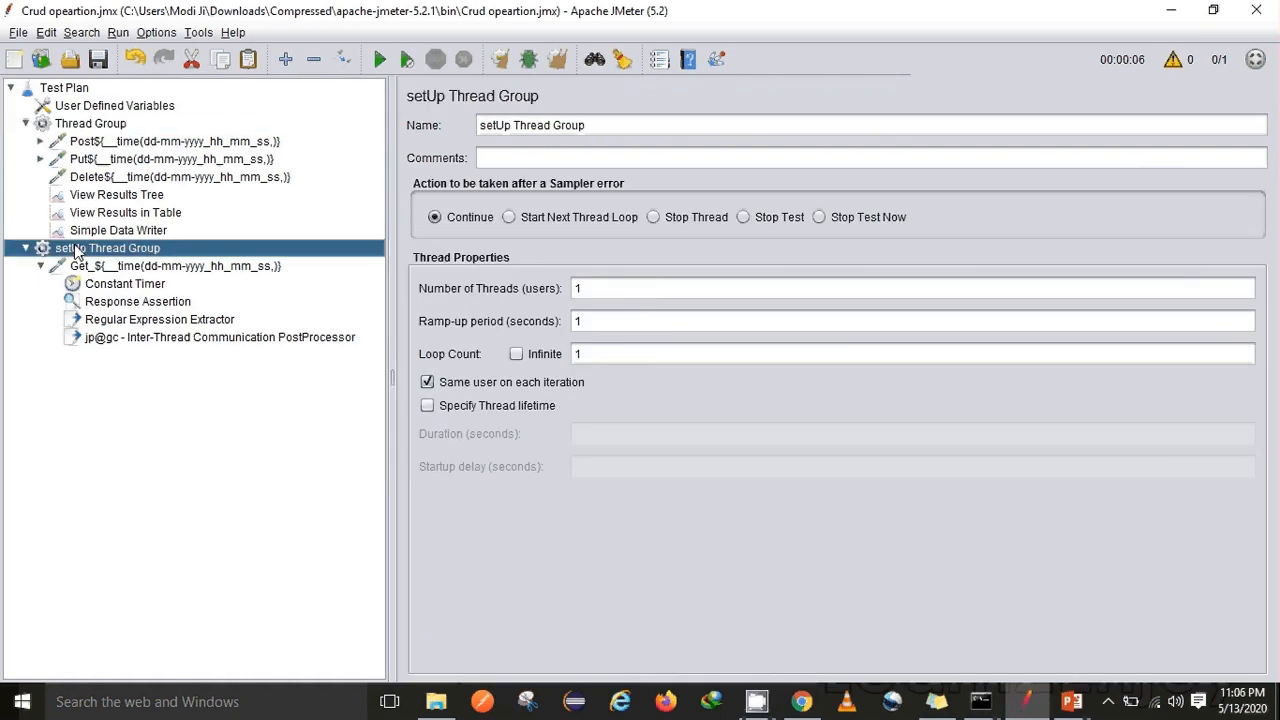
{"action": "left_click", "coordinate": [107, 270]}
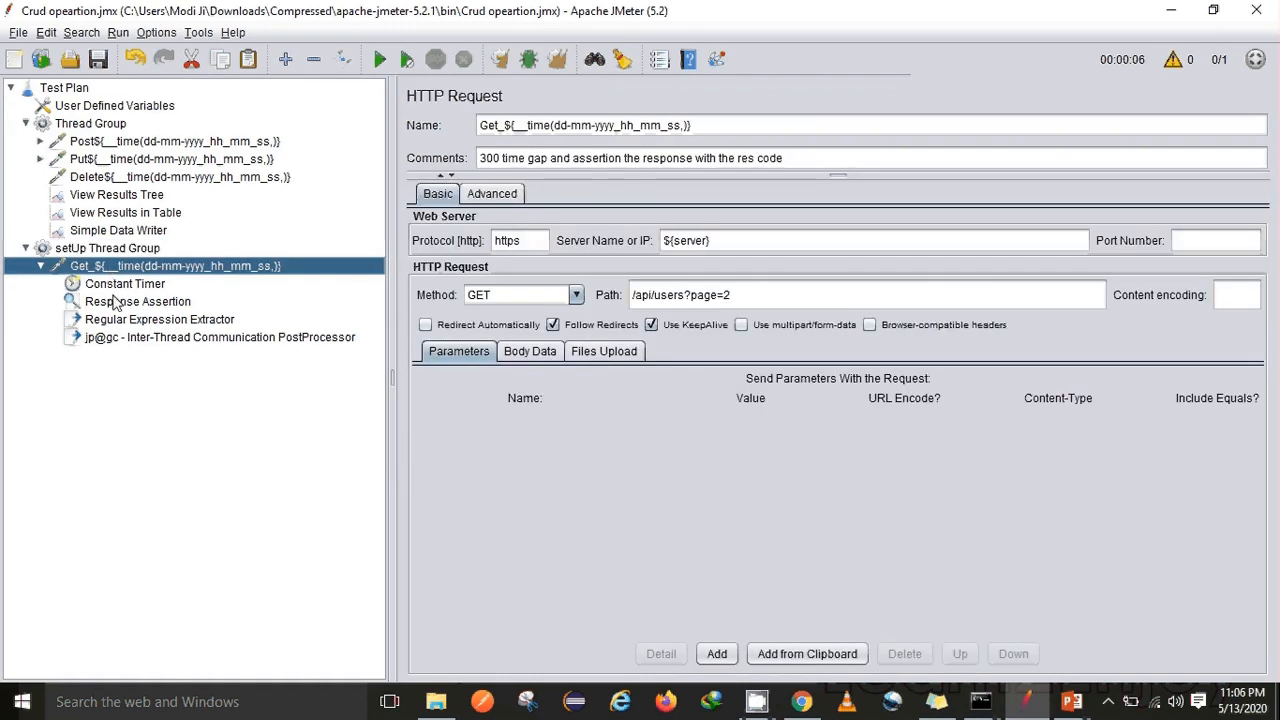
{"action": "left_click", "coordinate": [128, 339]}
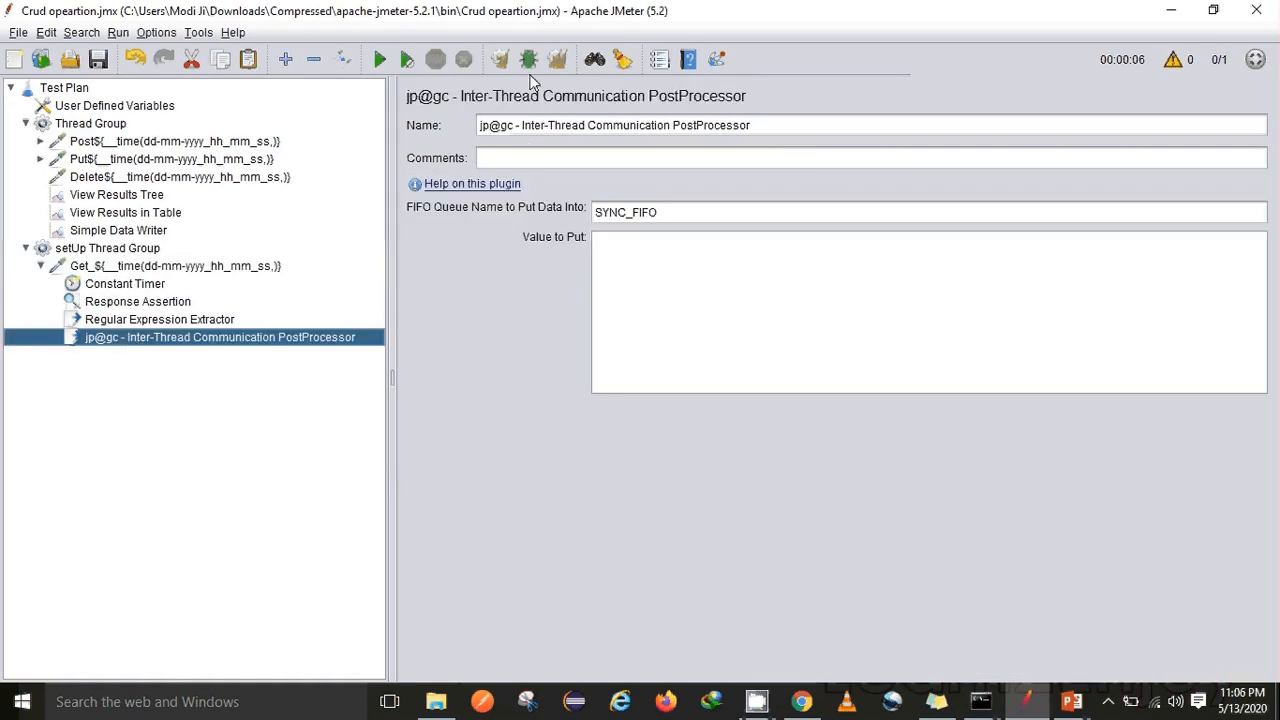
{"action": "left_click", "coordinate": [565, 61]}
{"action": "left_click", "coordinate": [506, 60]}
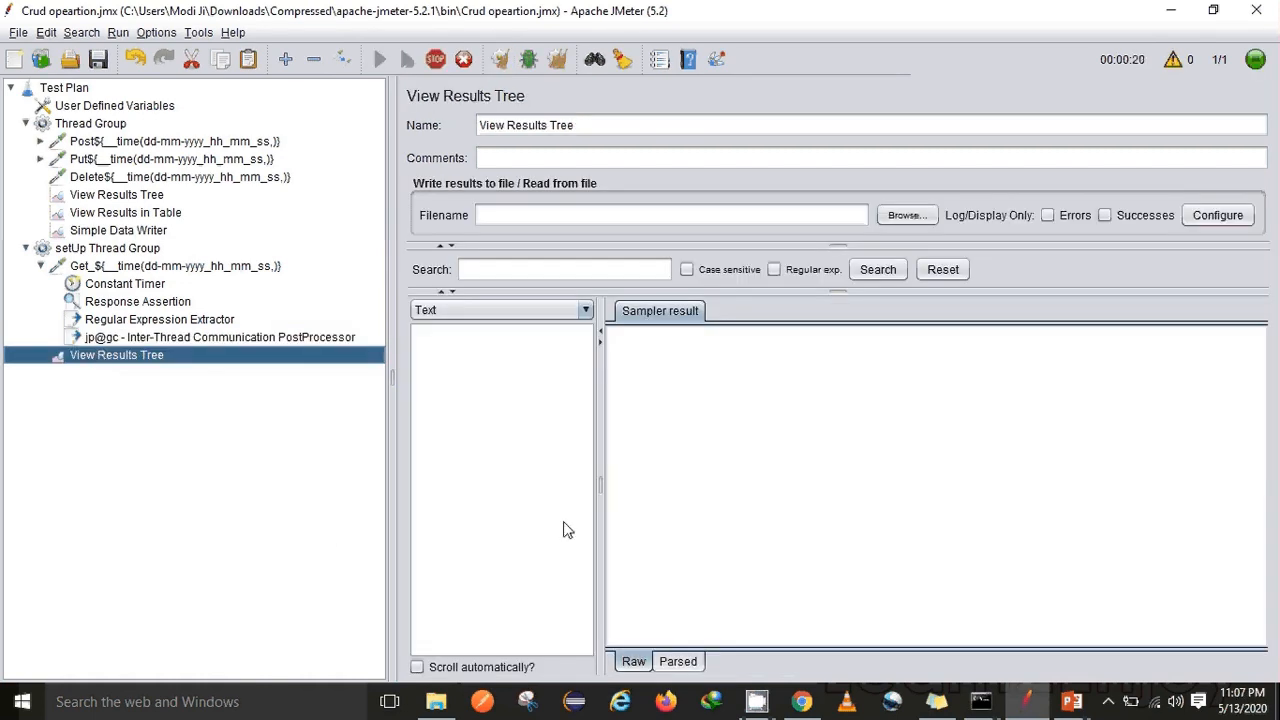
Examine the response body of the Get sample in the setUp Thread Group's View Results Tree.
{"action": "left_click_drag", "start_coordinate": [597, 492], "coordinate": [715, 467]}
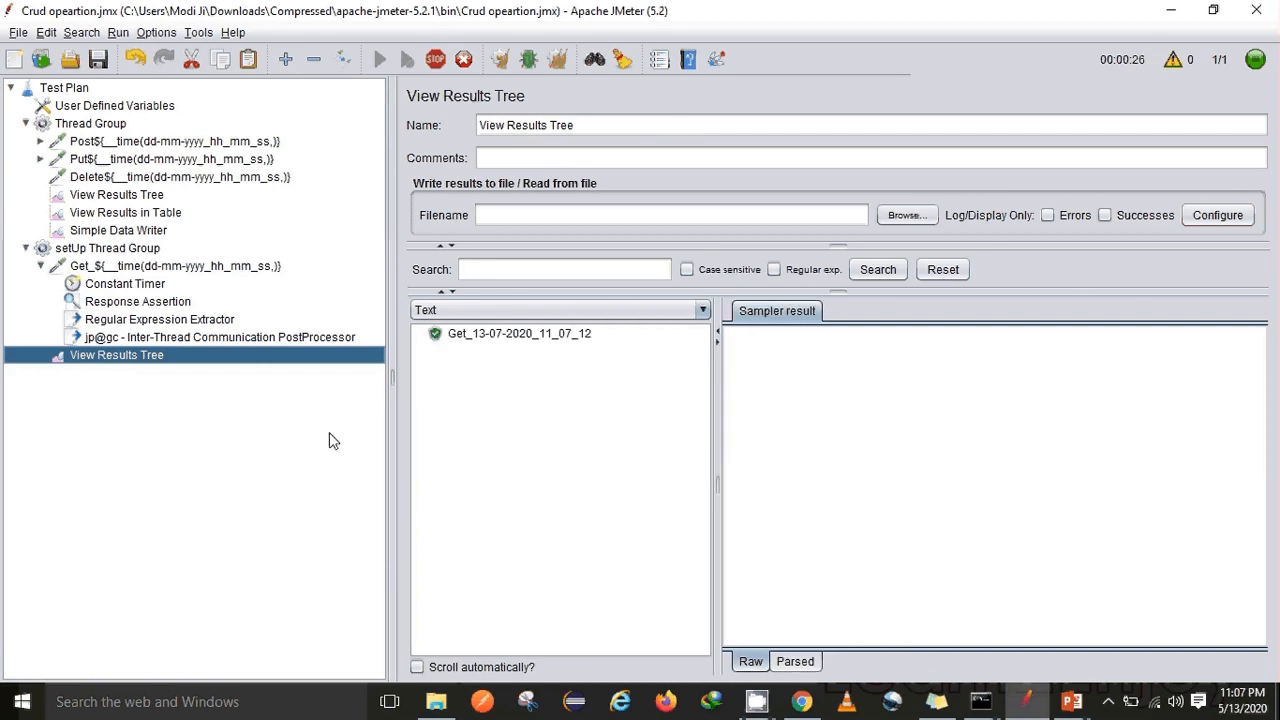
{"action": "left_click", "coordinate": [497, 333]}
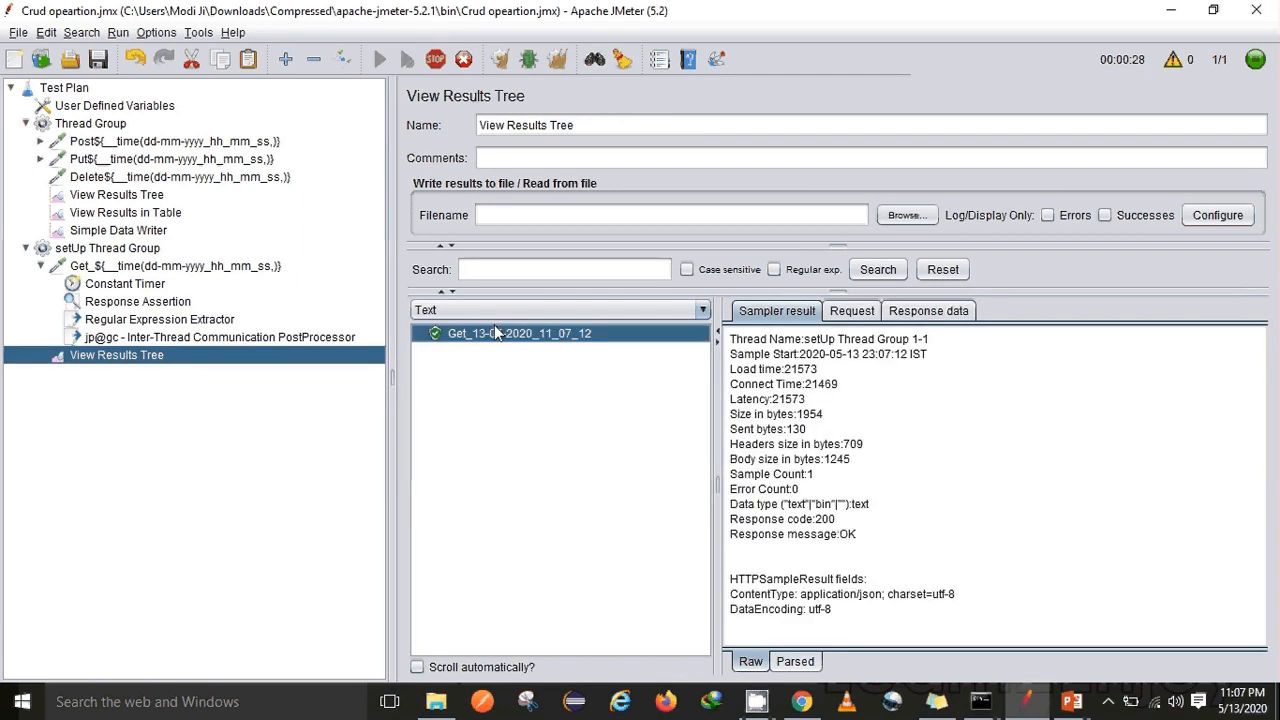
{"action": "left_click", "coordinate": [929, 314]}
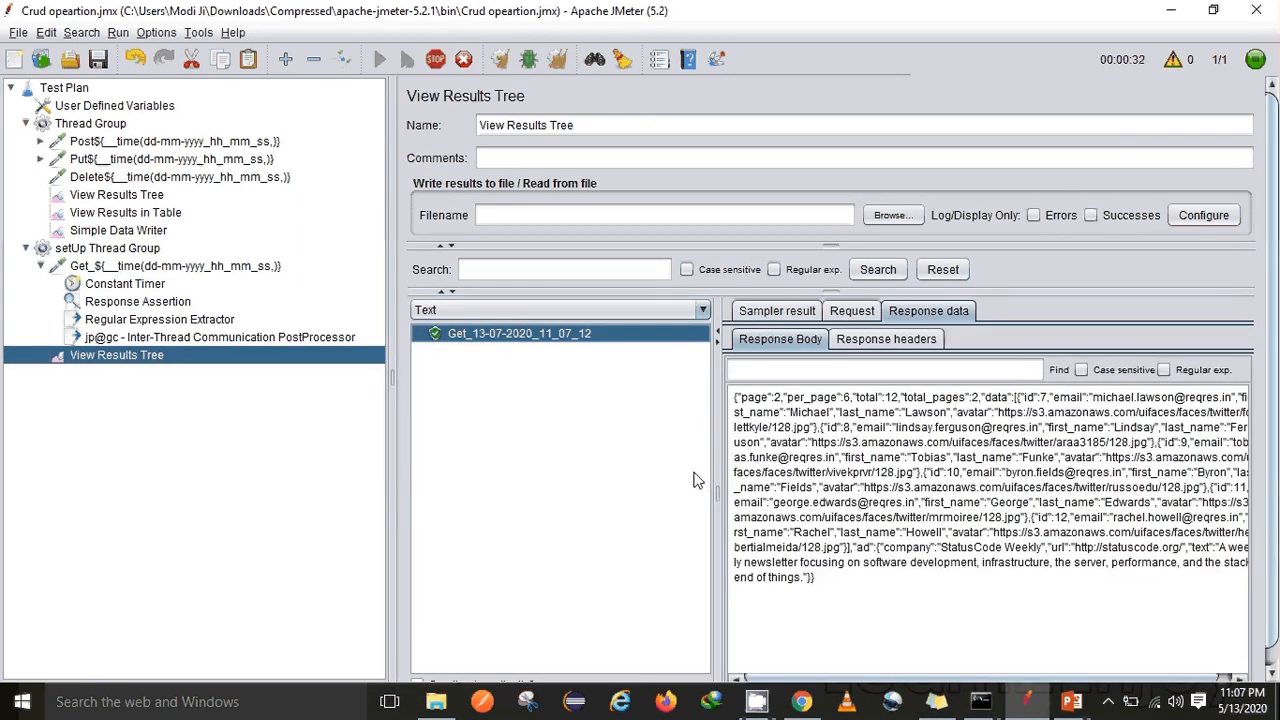
{"action": "left_click_drag", "start_coordinate": [716, 480], "coordinate": [595, 457]}
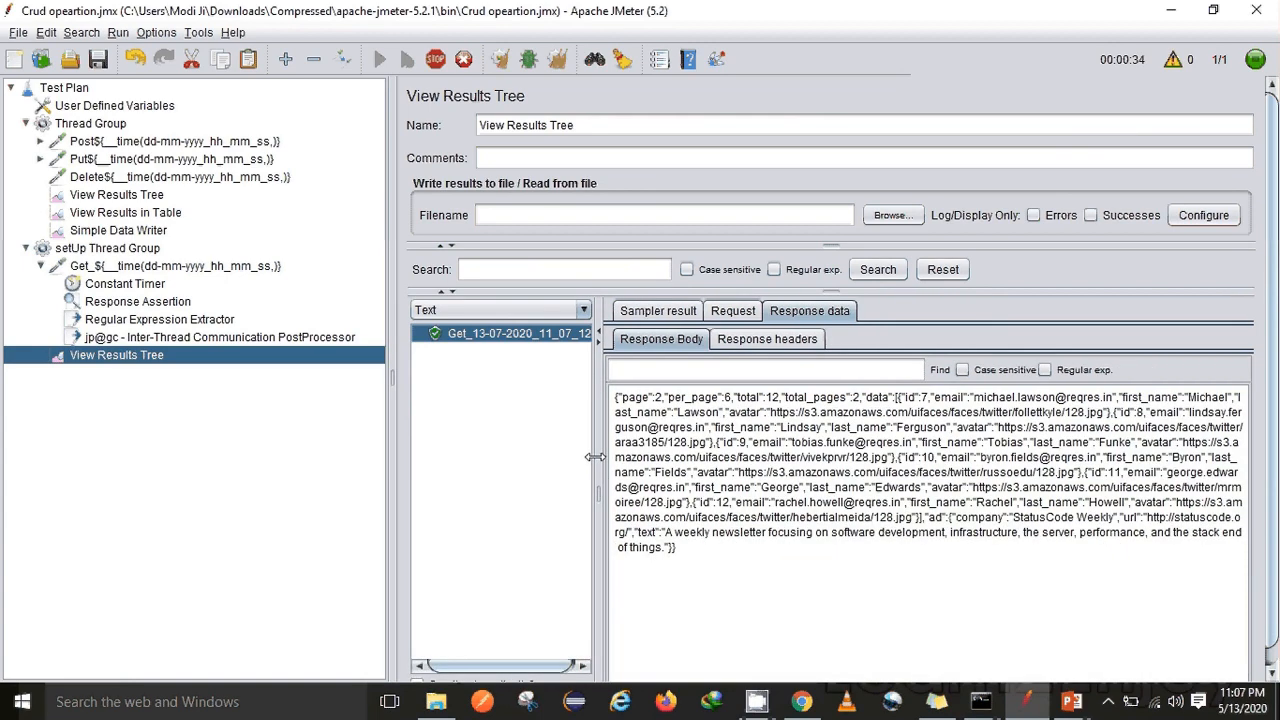
Switch the results view to RegExp Tester and enter the email and first_name fragment of record id 8 as the regular expression.
{"action": "left_click", "coordinate": [508, 310]}
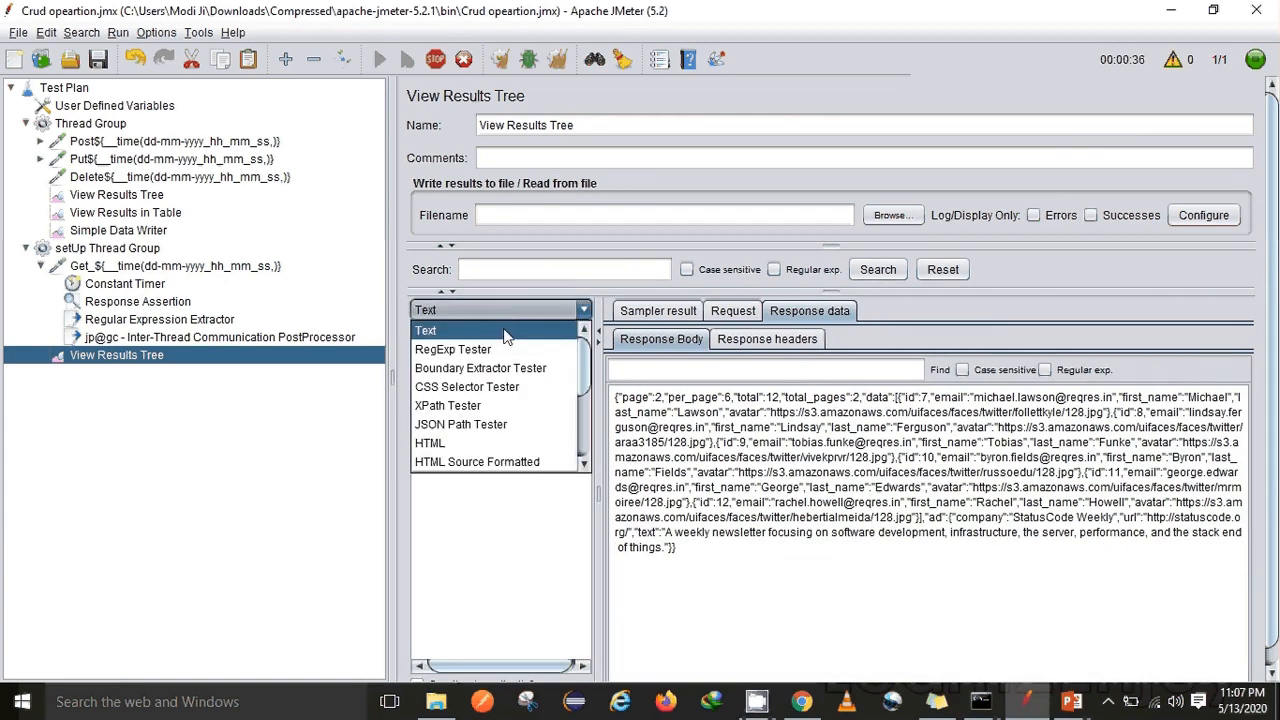
{"action": "left_click", "coordinate": [495, 350]}
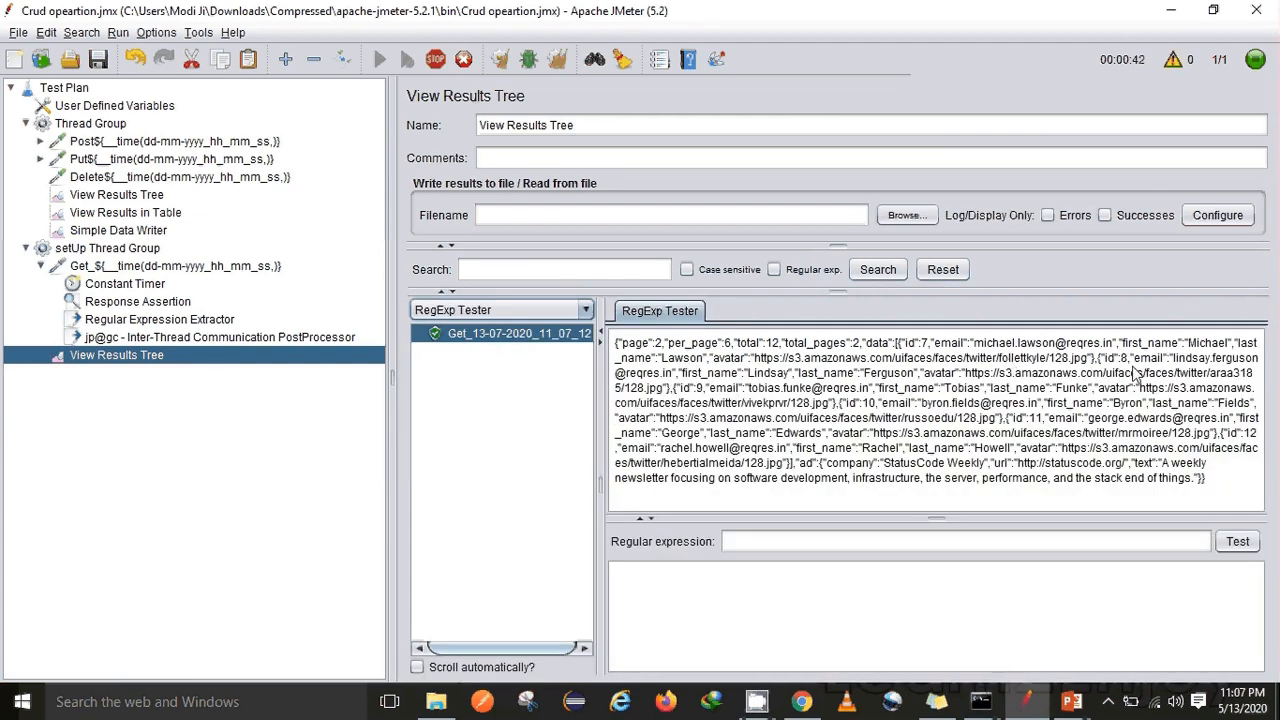
{"action": "left_click_drag", "start_coordinate": [1134, 358], "coordinate": [797, 380]}
{"action": "key", "text": "ctrl+c"}
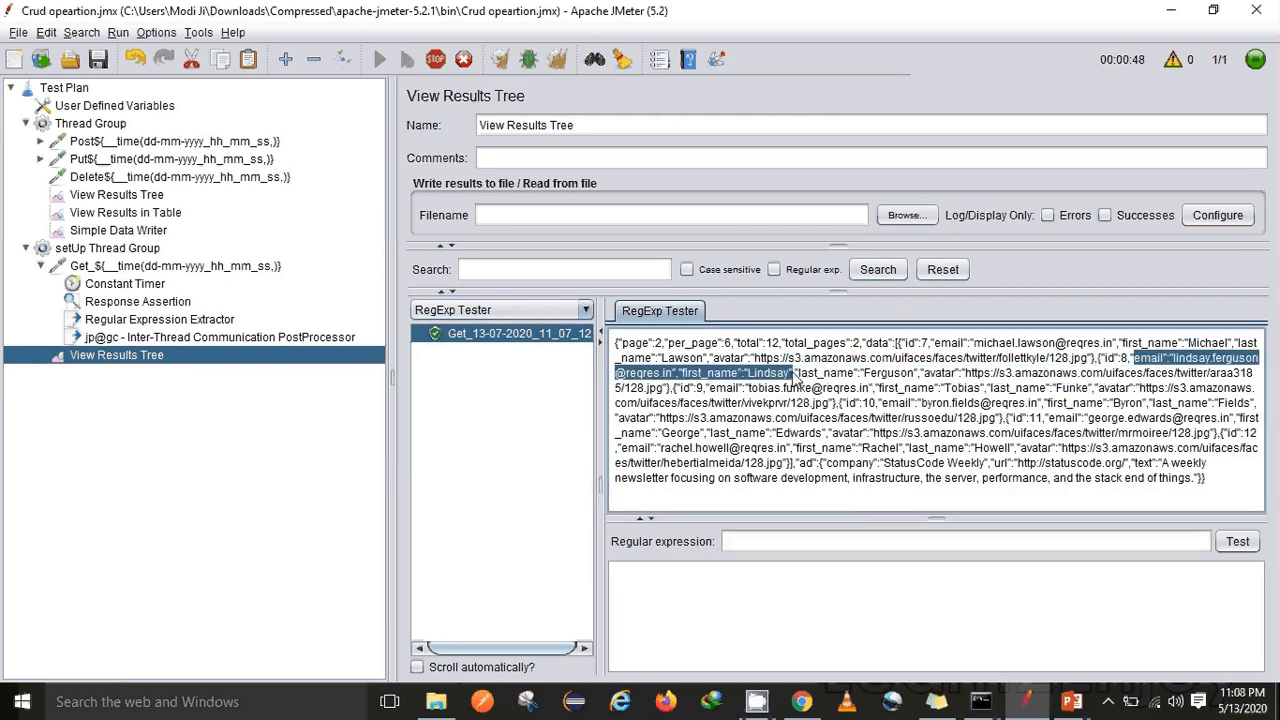
{"action": "left_click", "coordinate": [852, 545]}
{"action": "key", "text": "ctrl+v"}
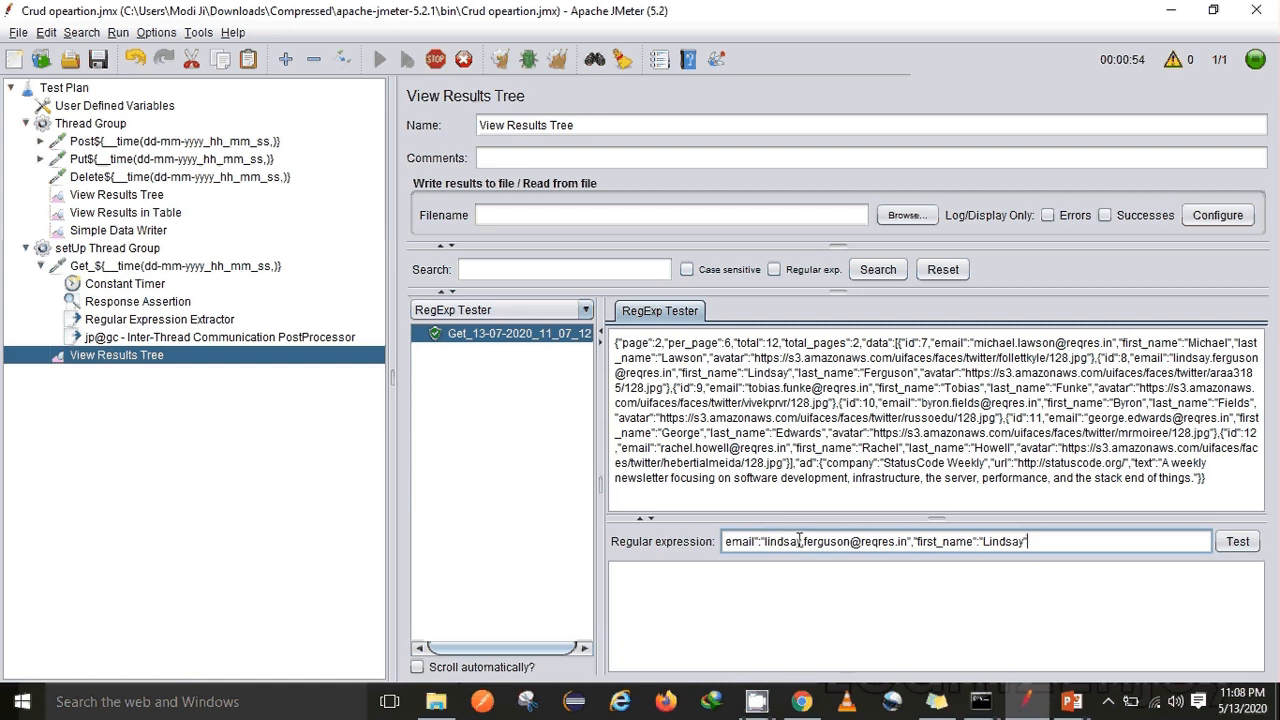
Replace the first name in the regular expression with the capture group (.+?) and copy the expression into the Regular Expression Extractor.
{"action": "double_click", "coordinate": [998, 542]}
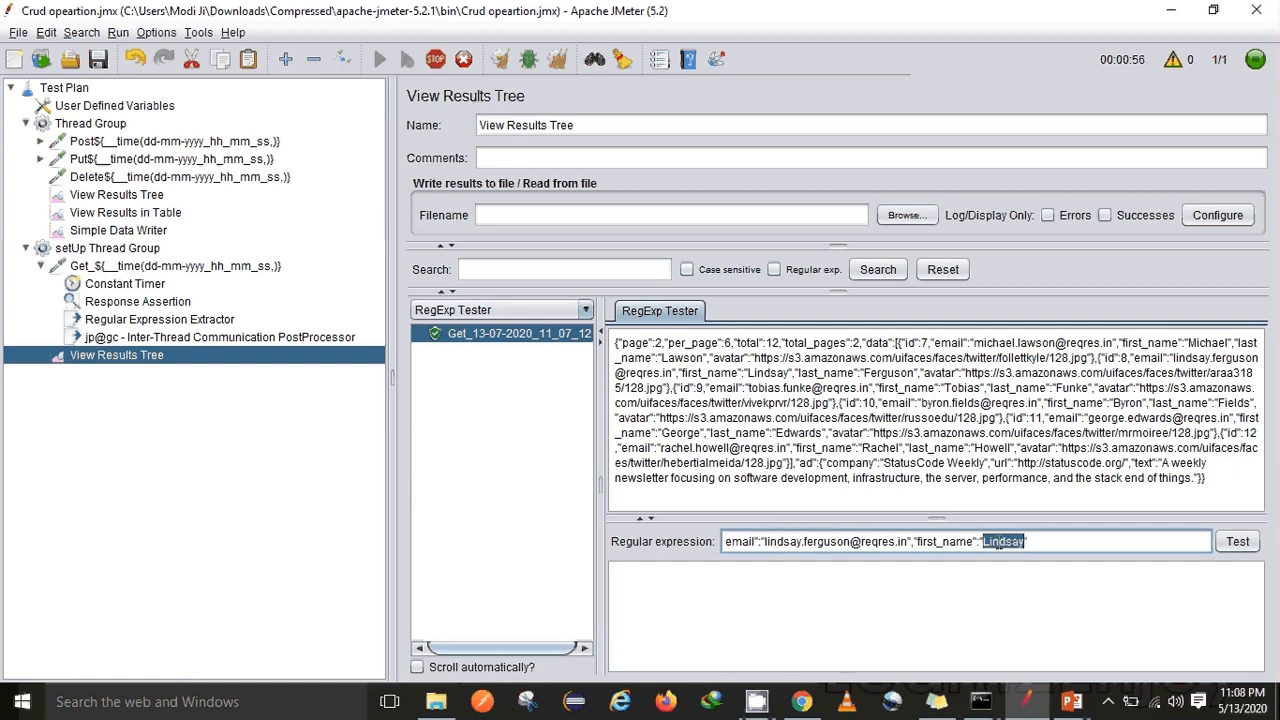
{"action": "key", "text": "BackSpace"}
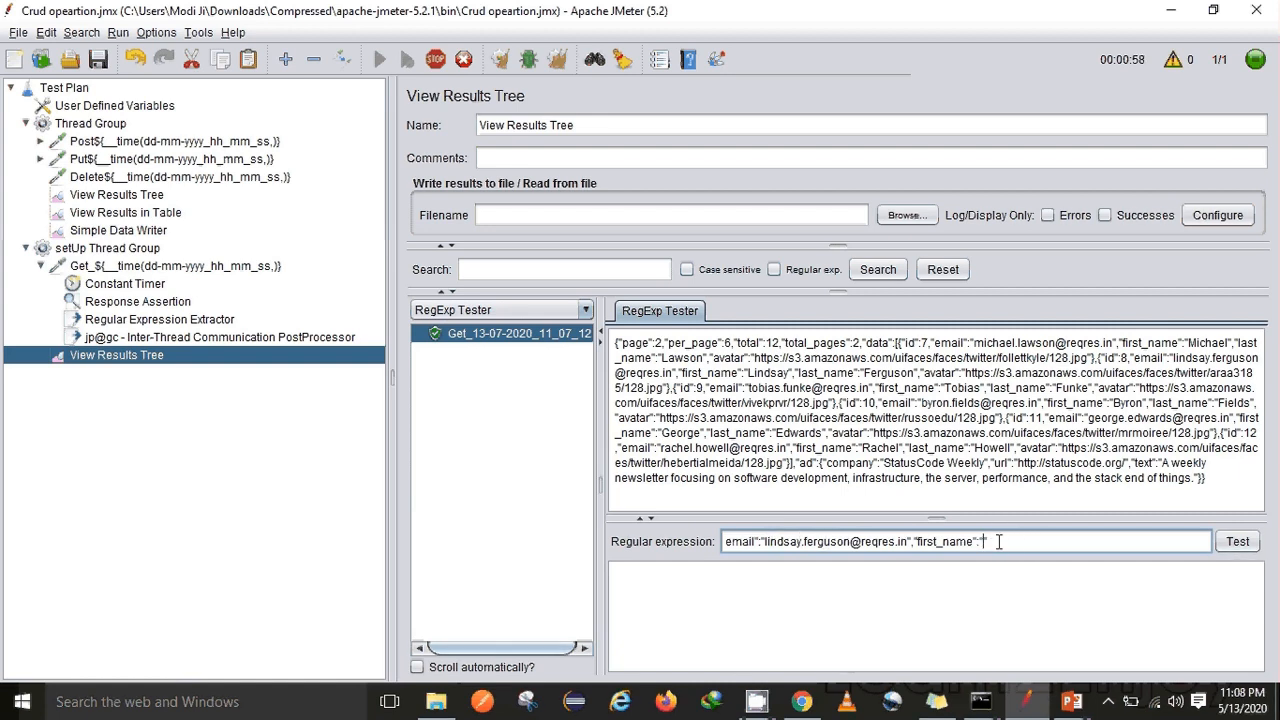
{"action": "type", "text": "(.+?"}
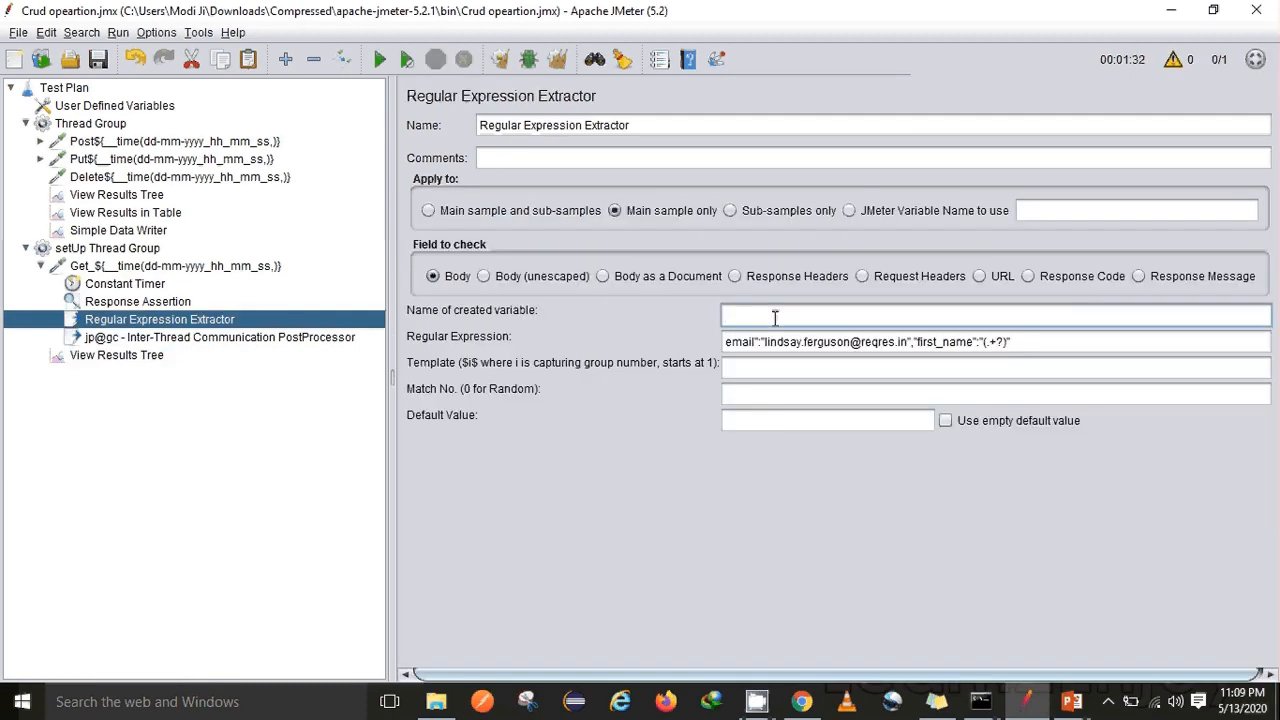
Configure the Regular Expression Extractor with created variable fname, template $1$, match number 0 and default value Error.
{"action": "type", "text": "fname"}
{"action": "left_click", "coordinate": [757, 367]}
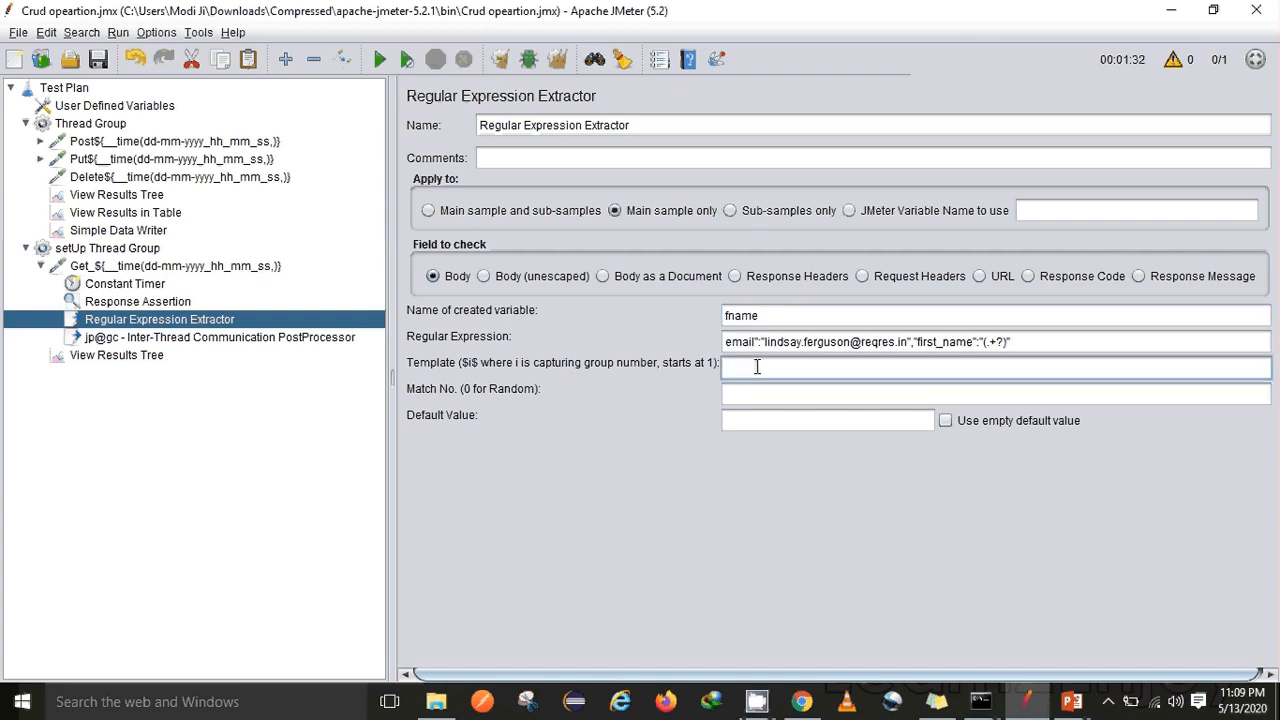
{"action": "type", "text": "$1$"}
{"action": "left_click", "coordinate": [748, 396]}
{"action": "type", "text": "0"}
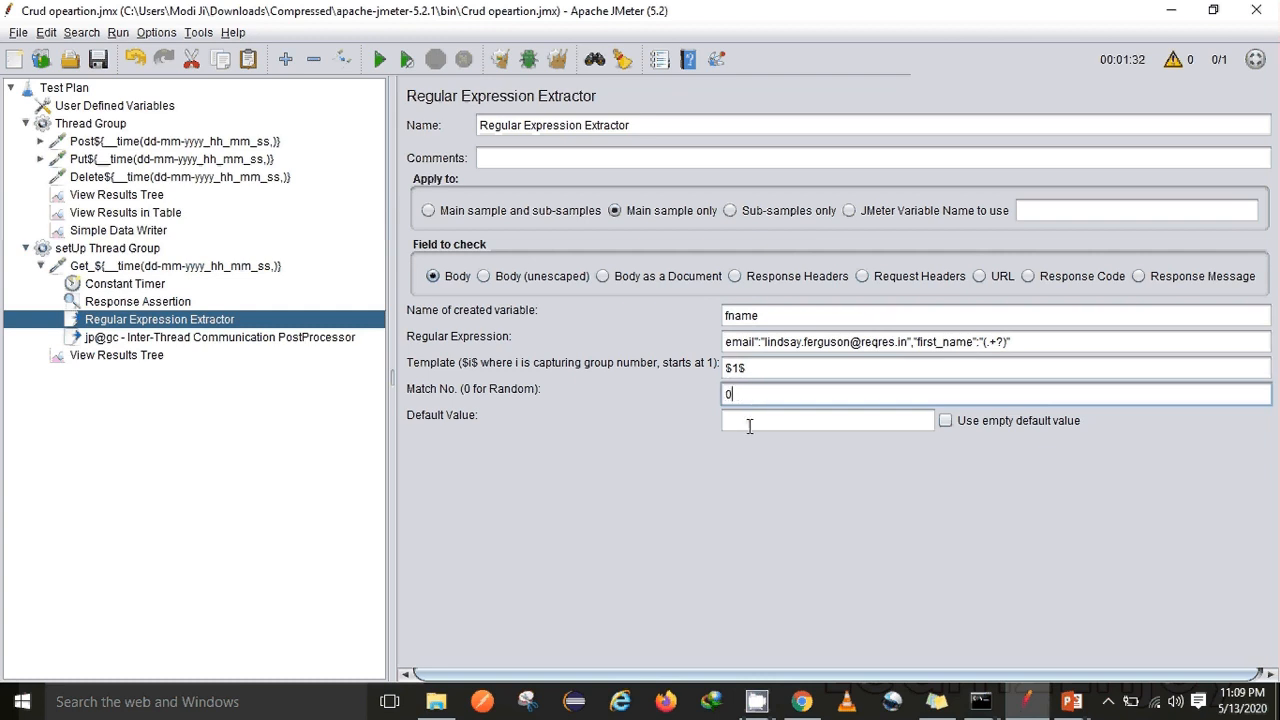
{"action": "left_click", "coordinate": [749, 423]}
{"action": "type", "text": "Err"}
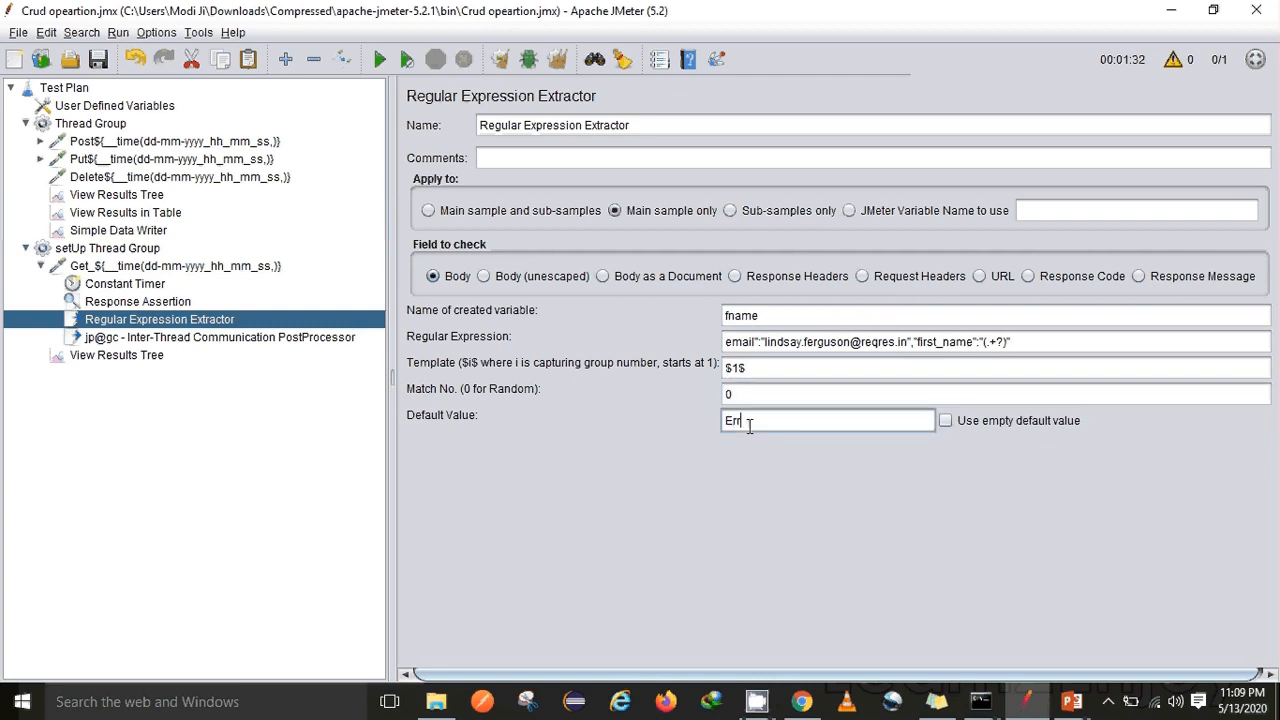
{"action": "type", "text": "or"}
Set the value to put in the Inter-Thread Communication PostProcessor to ${fname}.
{"action": "left_click", "coordinate": [278, 340]}
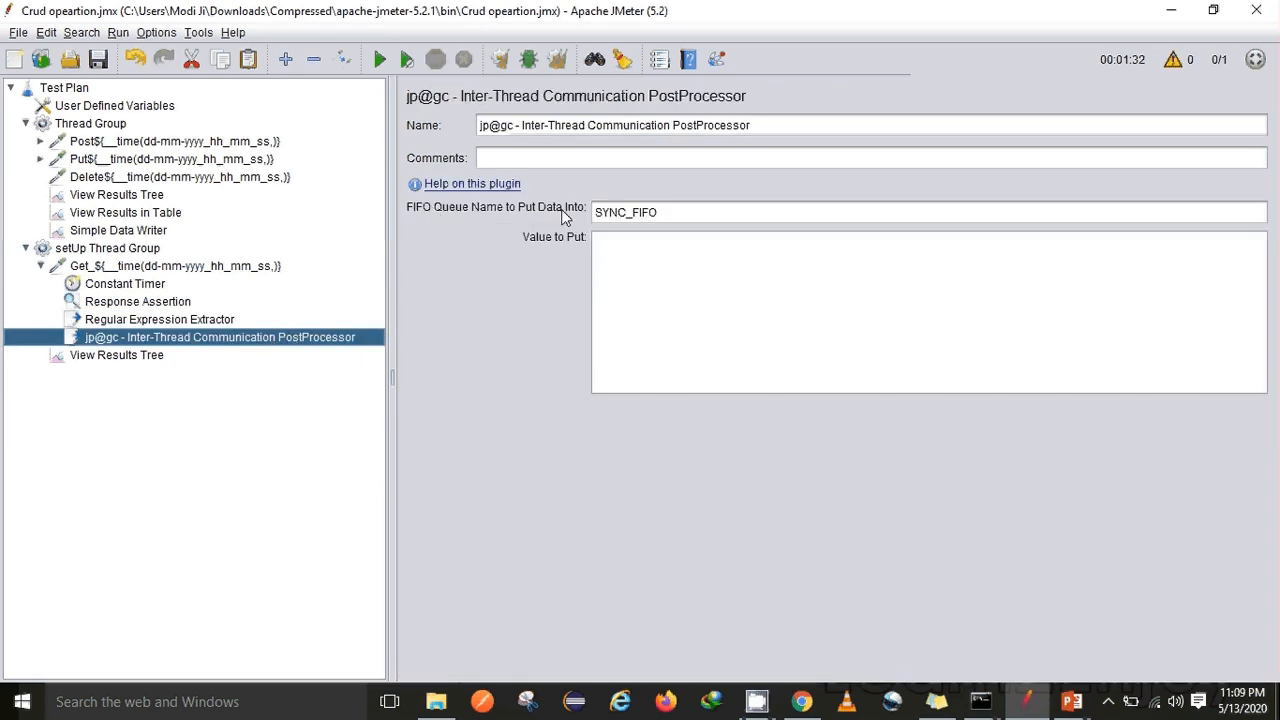
{"action": "left_click", "coordinate": [618, 247]}
{"action": "type", "text": "$"}
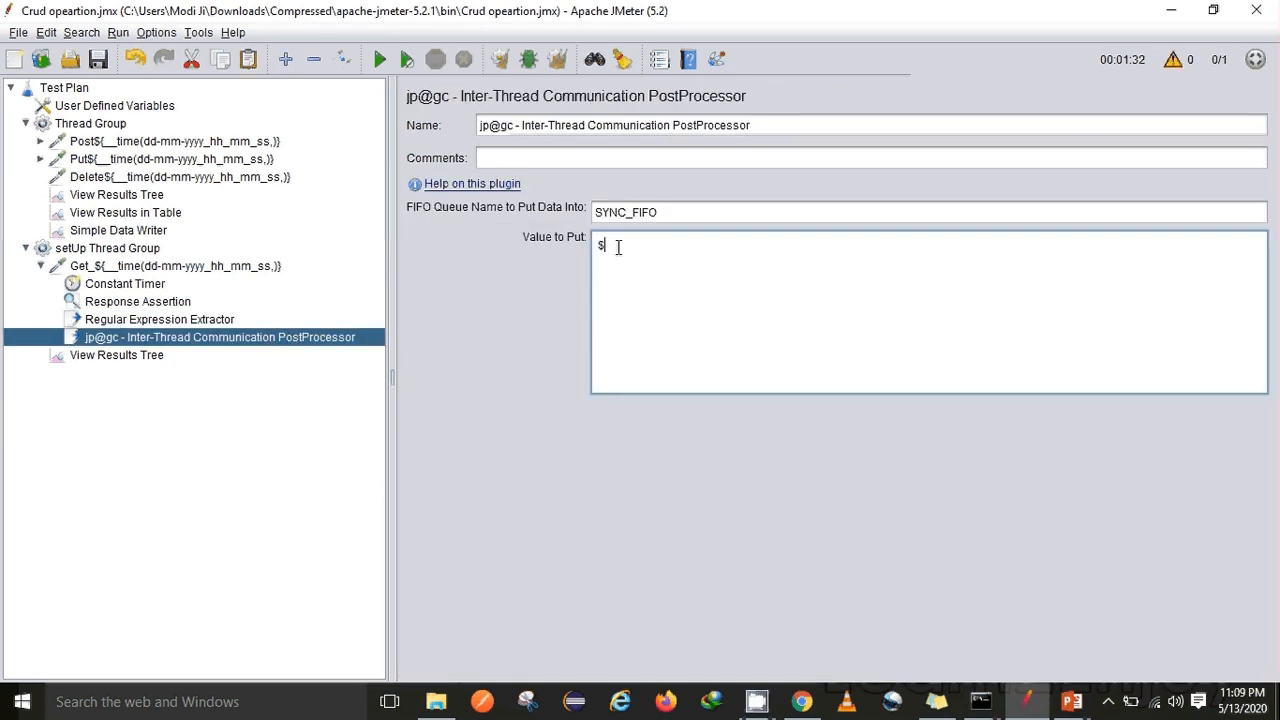
{"action": "type", "text": "{}"}
{"action": "type", "text": "fname"}
Set the Post request's Inter-Thread Communication PreProcessor to store data in the variable name with a timeout of 10000.
{"action": "left_click", "coordinate": [74, 143]}
{"action": "left_click", "coordinate": [41, 142]}
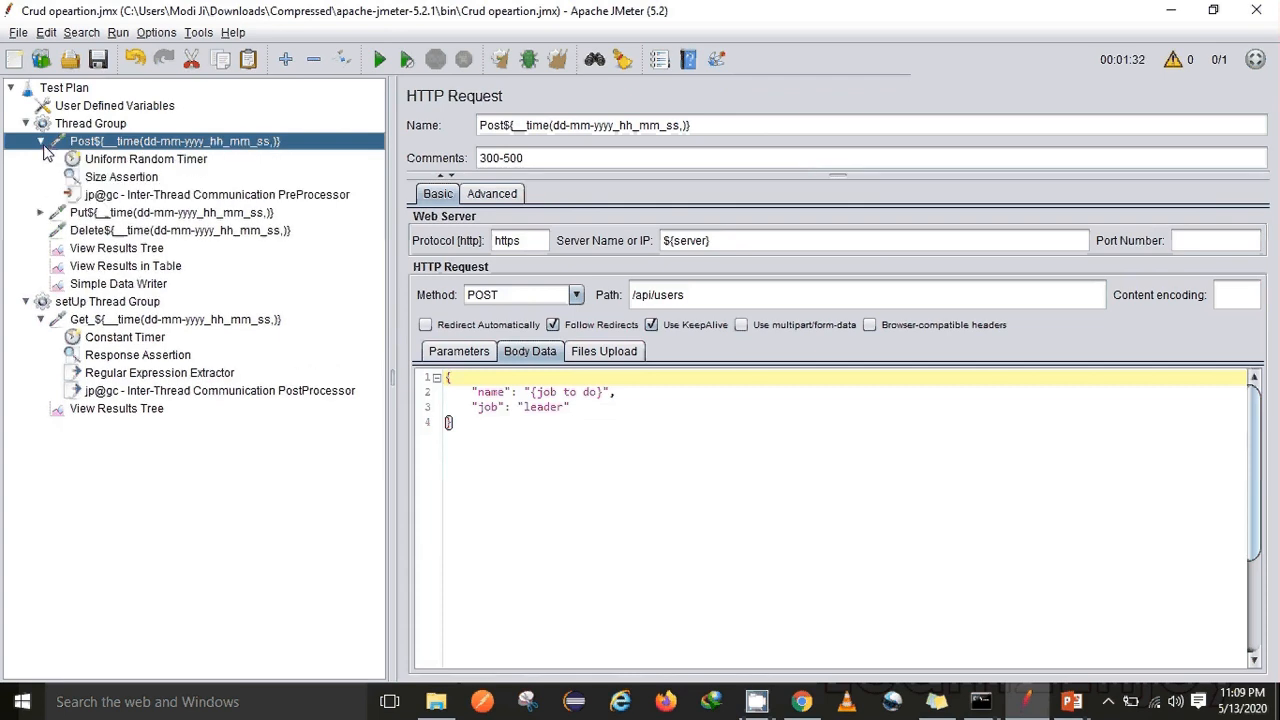
{"action": "left_click", "coordinate": [140, 195]}
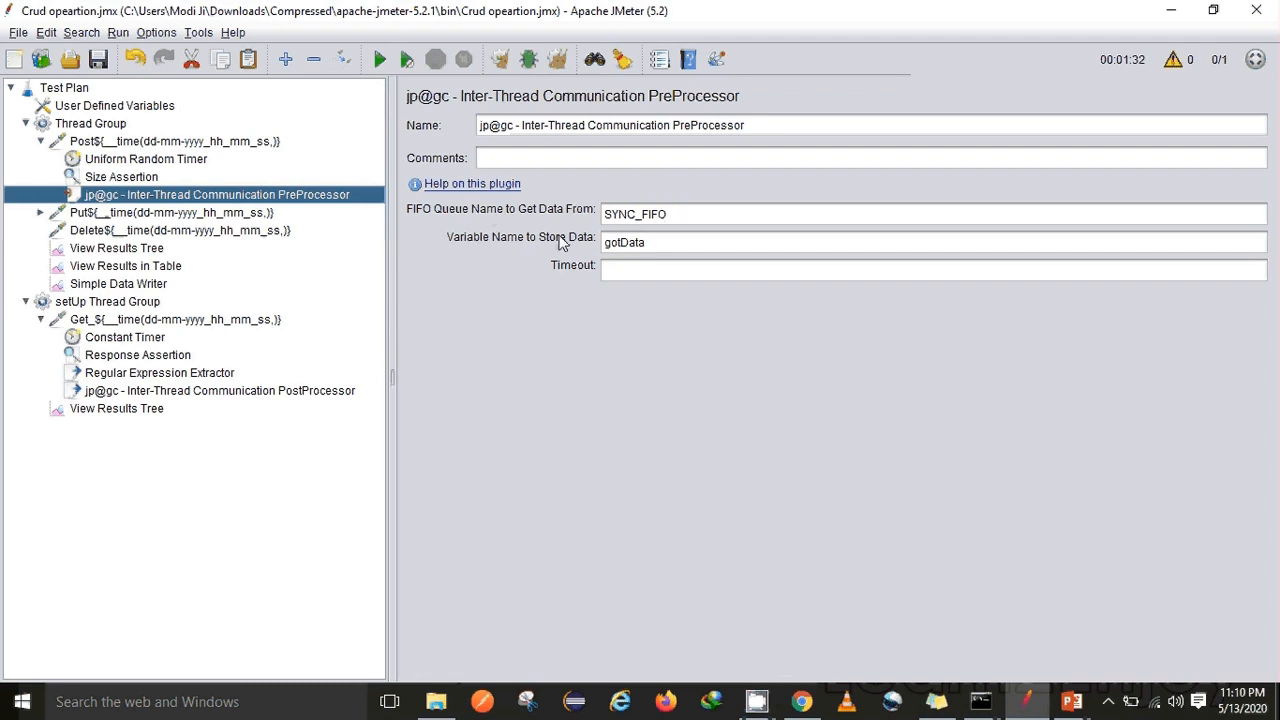
{"action": "left_click", "coordinate": [652, 247]}
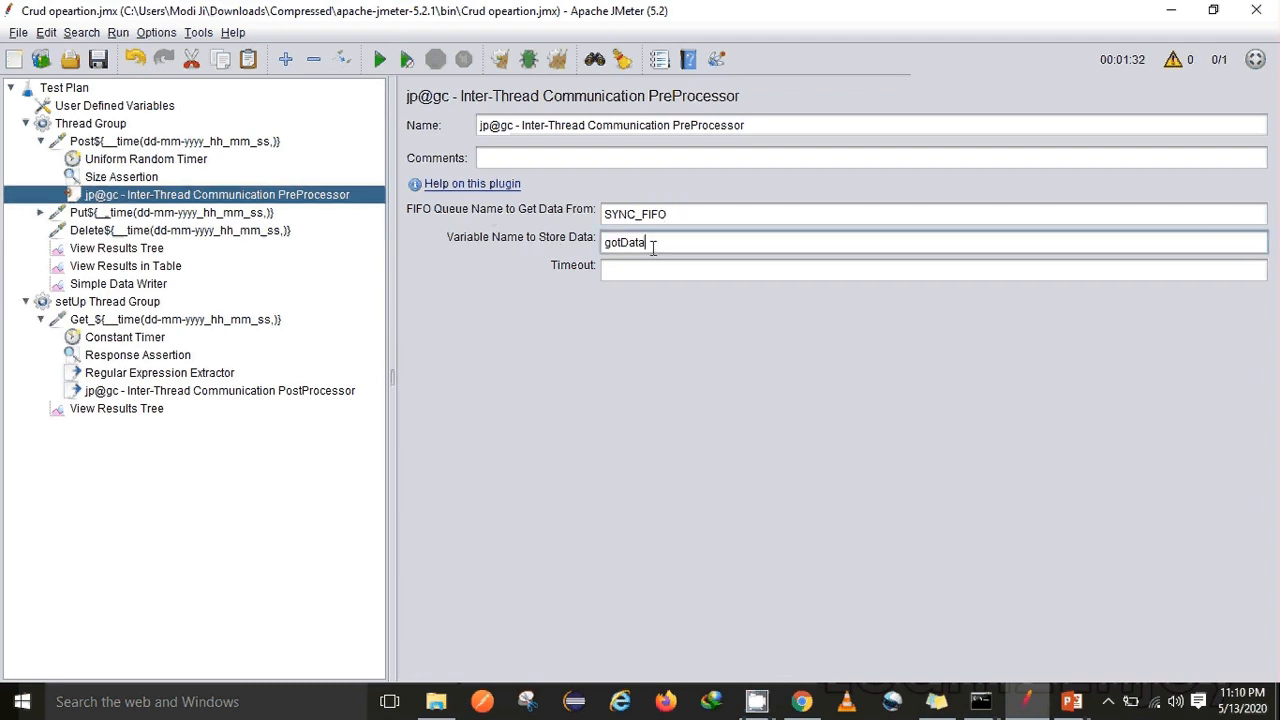
{"action": "key", "text": "BackSpace"}
{"action": "key", "text": "BackSpace"}
{"action": "key", "text": "BackSpace"}
{"action": "key", "text": "BackSpace"}
{"action": "key", "text": "BackSpace"}
{"action": "key", "text": "BackSpace"}
{"action": "key", "text": "BackSpace"}
{"action": "type", "text": "nma"}
{"action": "key", "text": "BackSpace"}
{"action": "key", "text": "BackSpace"}
{"action": "key", "text": "BackSpace"}
{"action": "type", "text": "name"}
{"action": "left_click", "coordinate": [651, 265]}
{"action": "type", "text": "10000"}
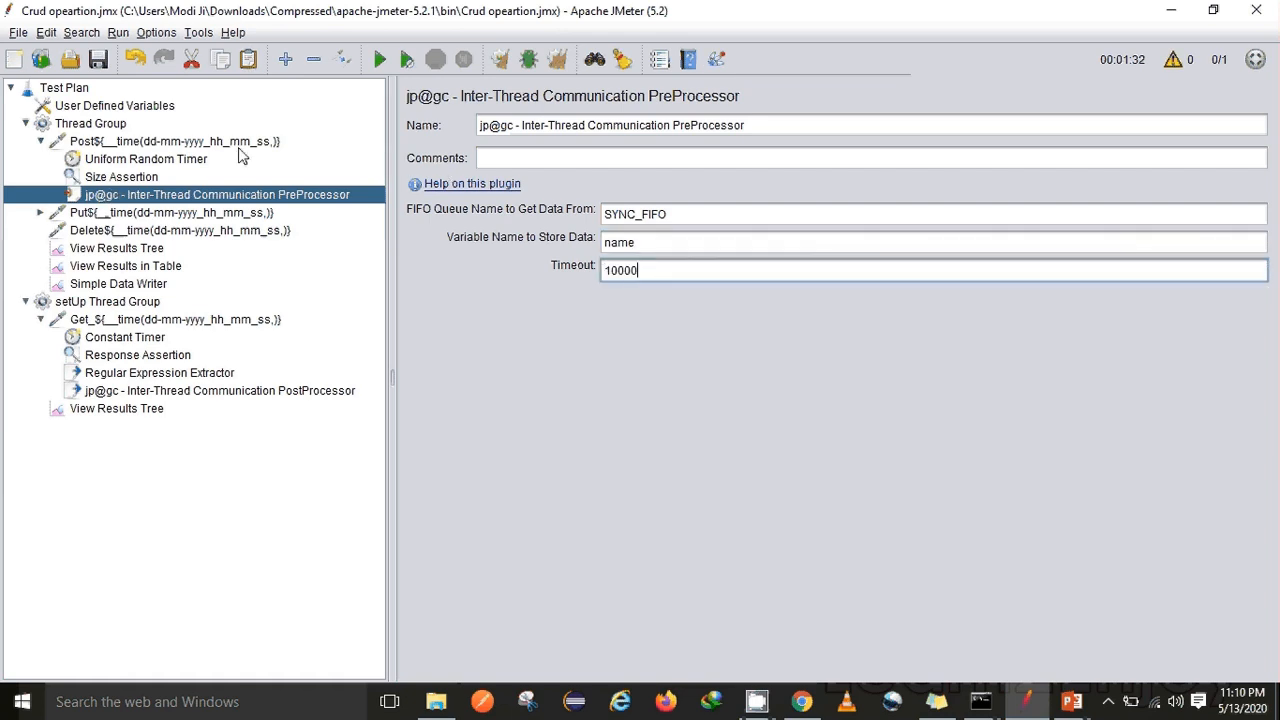
Replace the "name" value in the Post request's body data with ${__fifoPut()}.
{"action": "left_click", "coordinate": [136, 139]}
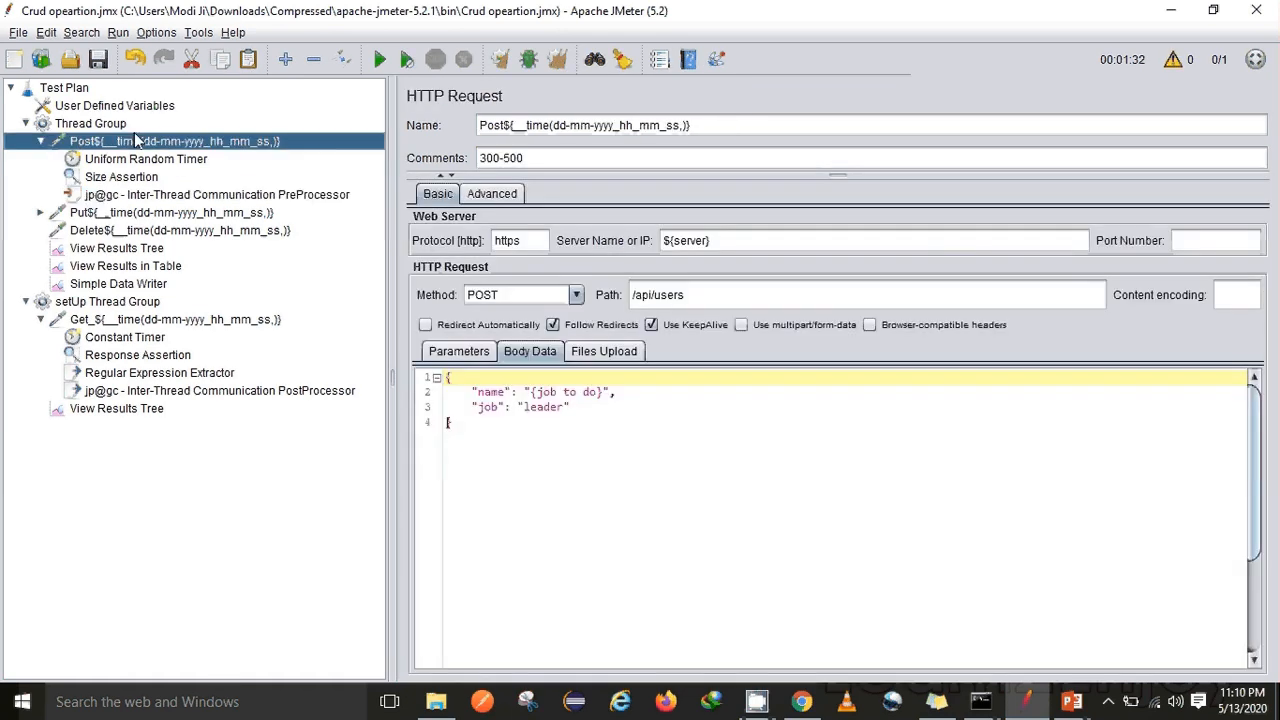
{"action": "left_click", "coordinate": [599, 394]}
{"action": "type", "text": ","}
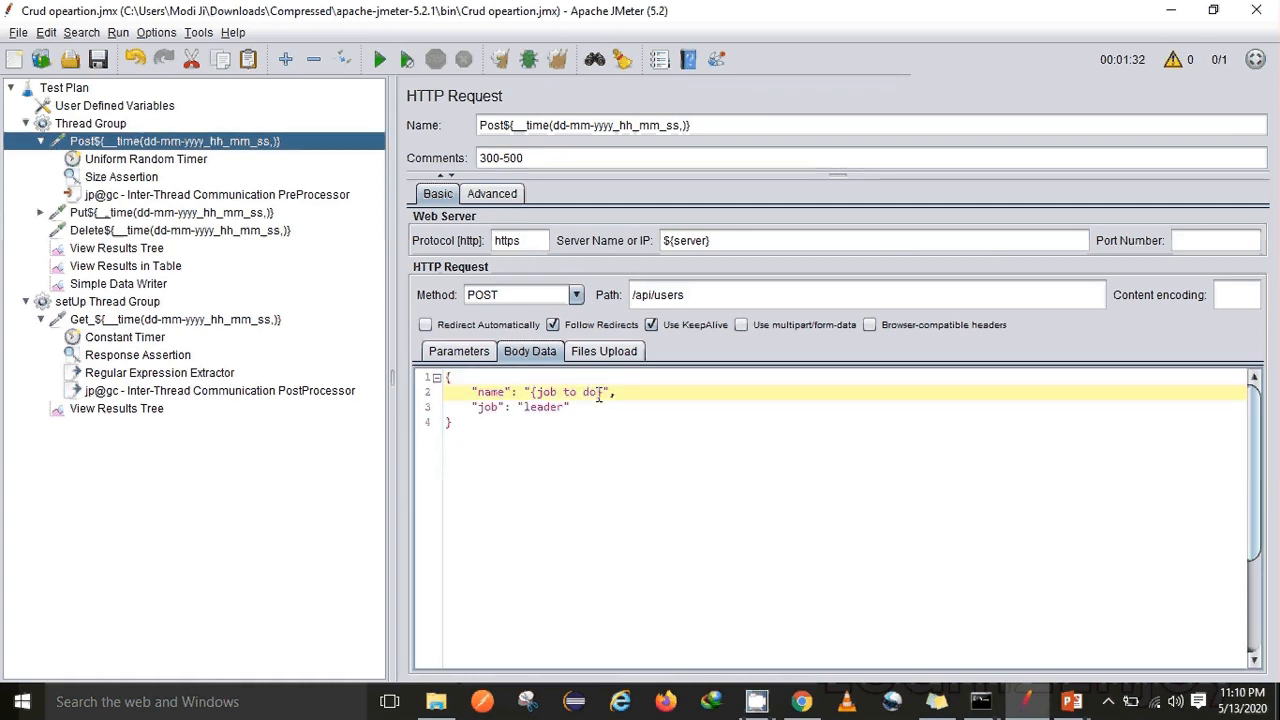
{"action": "key", "text": "BackSpace"}
{"action": "key", "text": "BackSpace"}
{"action": "key", "text": "BackSpace"}
{"action": "key", "text": "BackSpace"}
{"action": "key", "text": "BackSpace"}
{"action": "key", "text": "BackSpace"}
{"action": "key", "text": "BackSpace"}
{"action": "key", "text": "BackSpace"}
{"action": "key", "text": "BackSpace"}
{"action": "key", "text": "BackSpace"}
{"action": "key", "text": "Delete"}
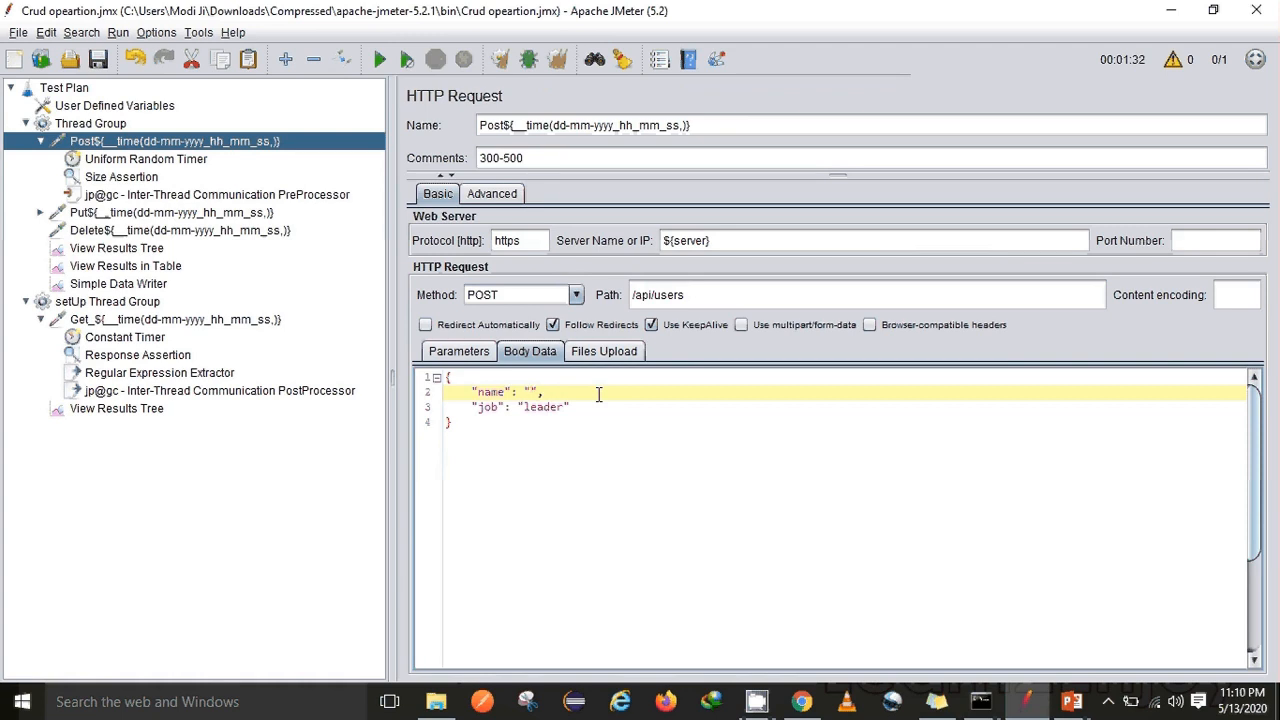
{"action": "type", "text": "${}"}
{"action": "key", "text": "Left"}
{"action": "type", "text": "__fifoPut()"}
Complete the __fifoPut call in the Post request's body data with queue name SYNC_FIFO and value ${name}.
{"action": "left_click", "coordinate": [150, 196]}
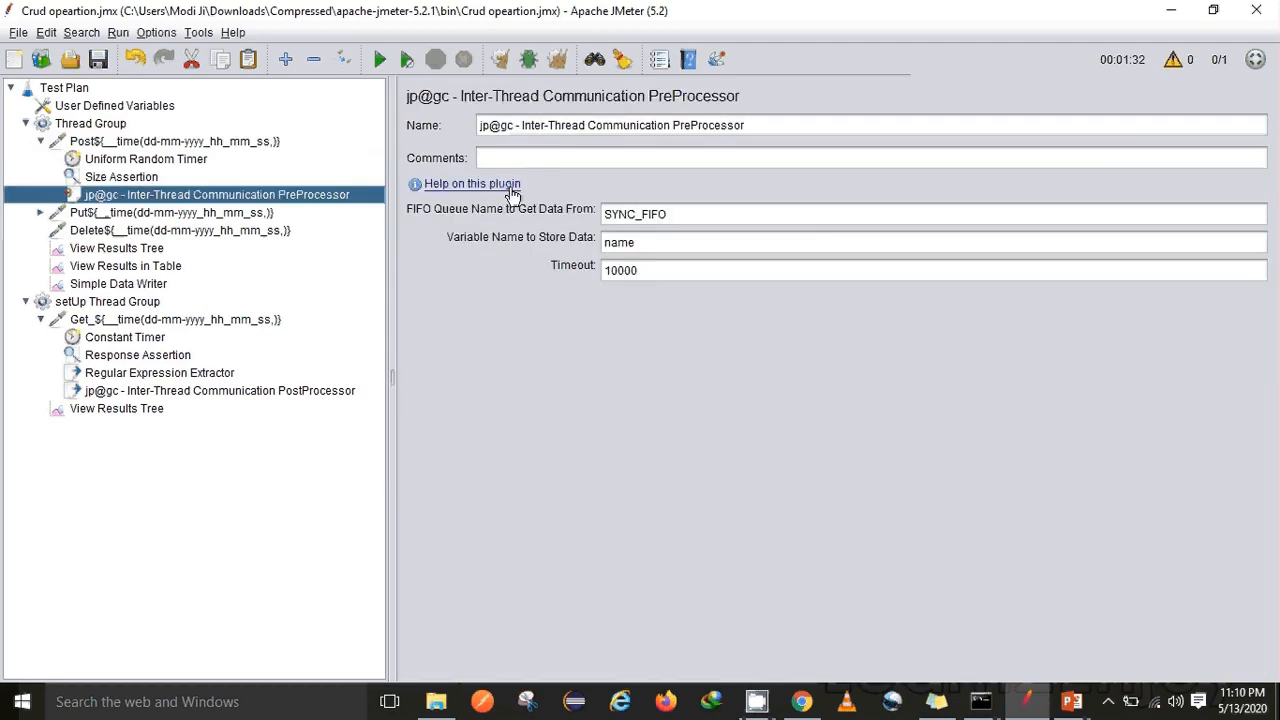
{"action": "key", "text": "super+s"}
{"action": "double_click", "coordinate": [650, 215]}
{"action": "key", "text": "ctrl+c"}
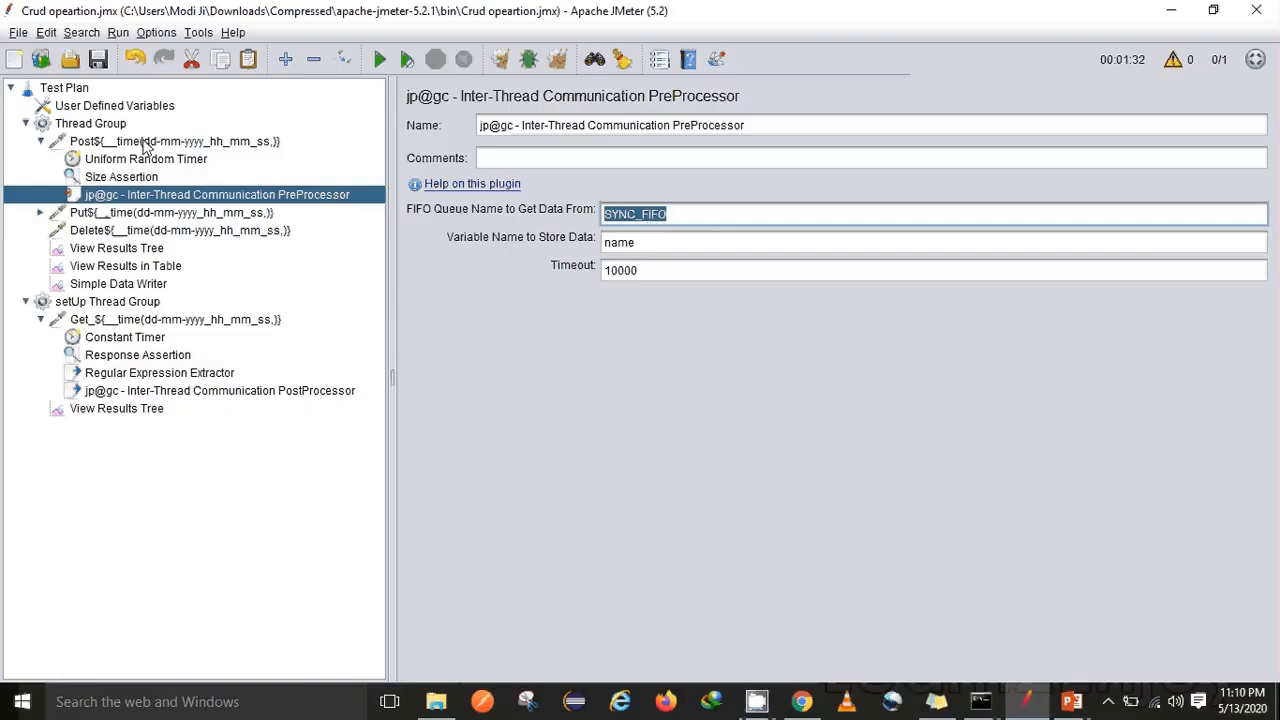
{"action": "left_click", "coordinate": [150, 142]}
{"action": "left_click", "coordinate": [611, 392]}
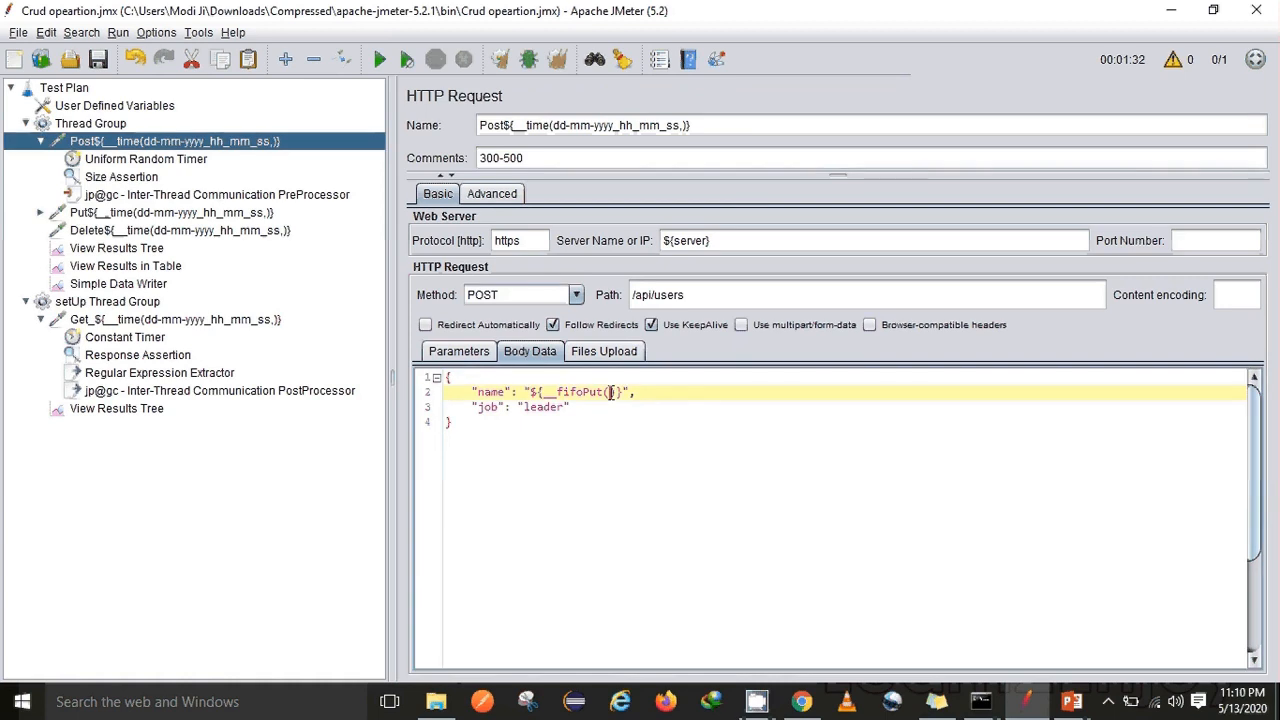
{"action": "key", "text": "ctrl+v"}
{"action": "type", "text": ",$"}
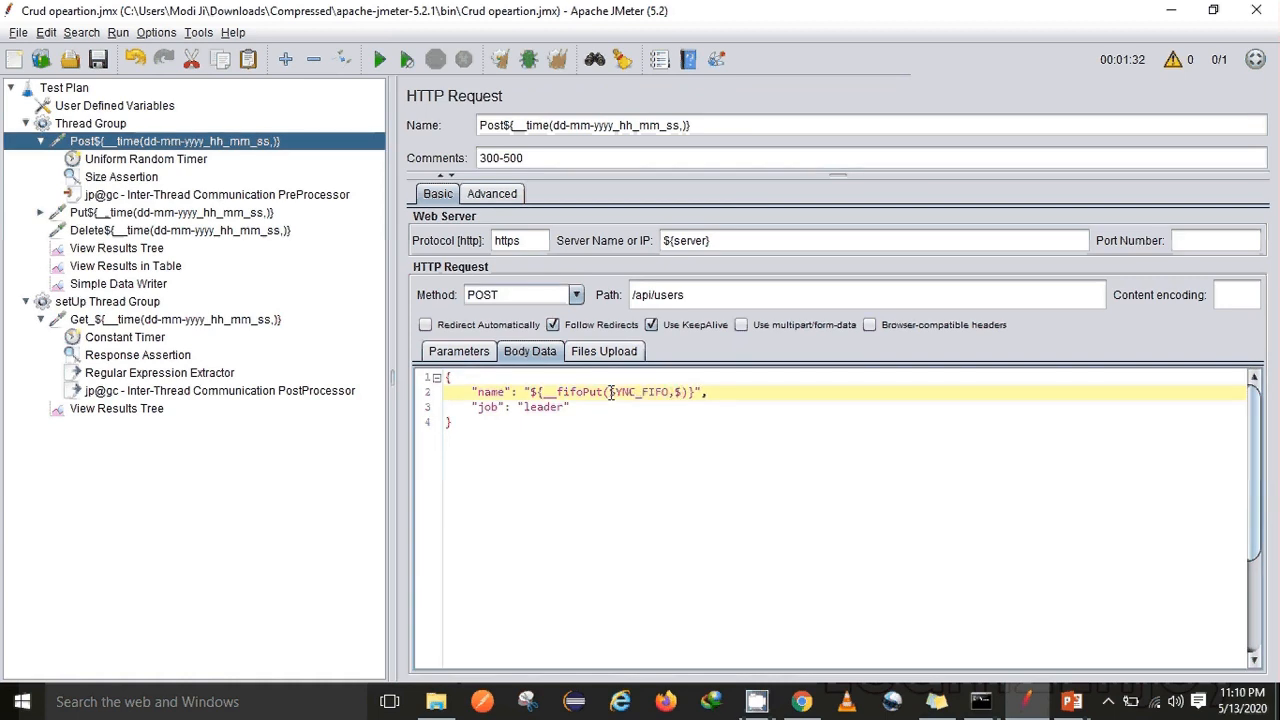
{"action": "type", "text": "{}"}
{"action": "type", "text": "name"}
Run the test plan and view the Get sample's response in the setUp Thread Group's results tree.
{"action": "left_click", "coordinate": [242, 195]}
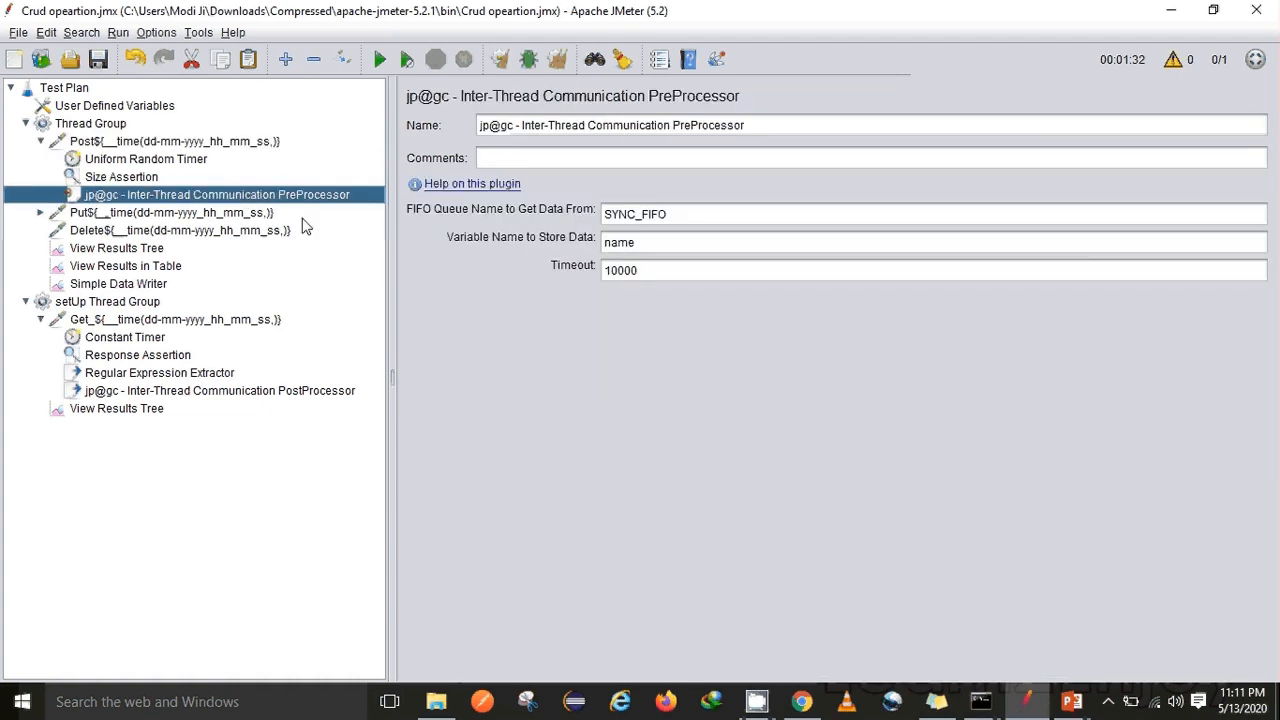
{"action": "left_click", "coordinate": [381, 60]}
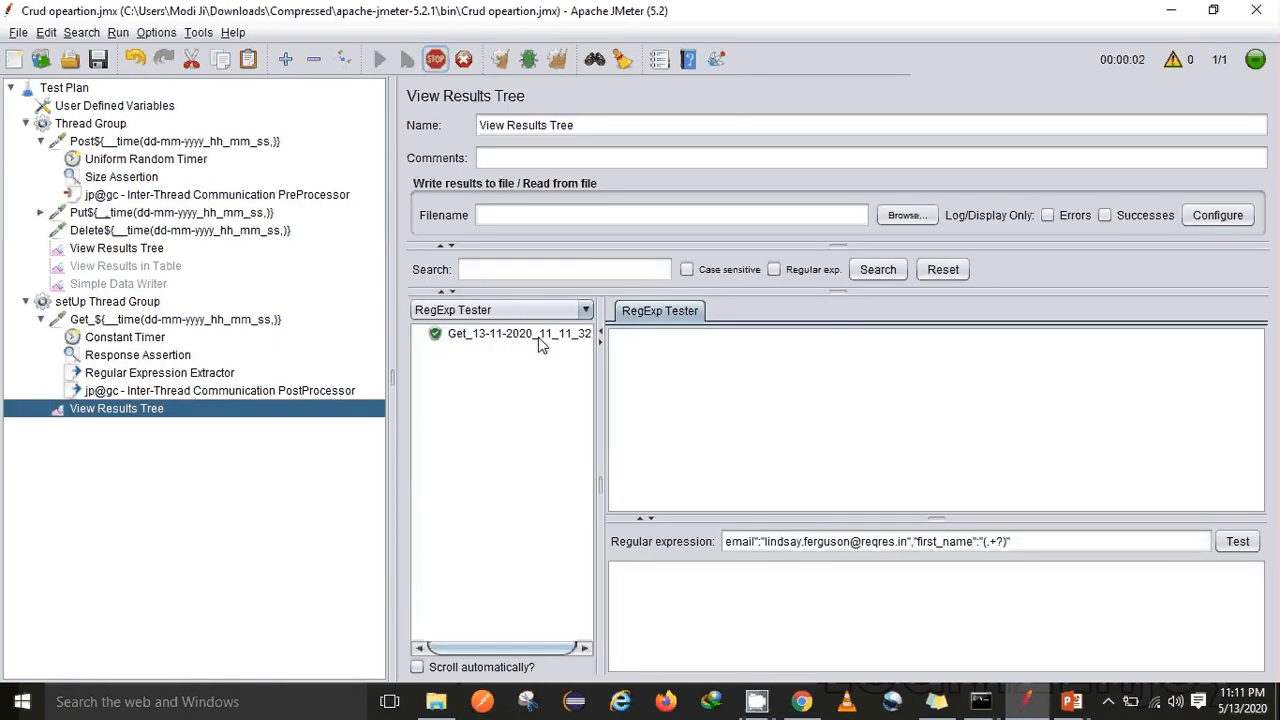
{"action": "left_click", "coordinate": [530, 340]}
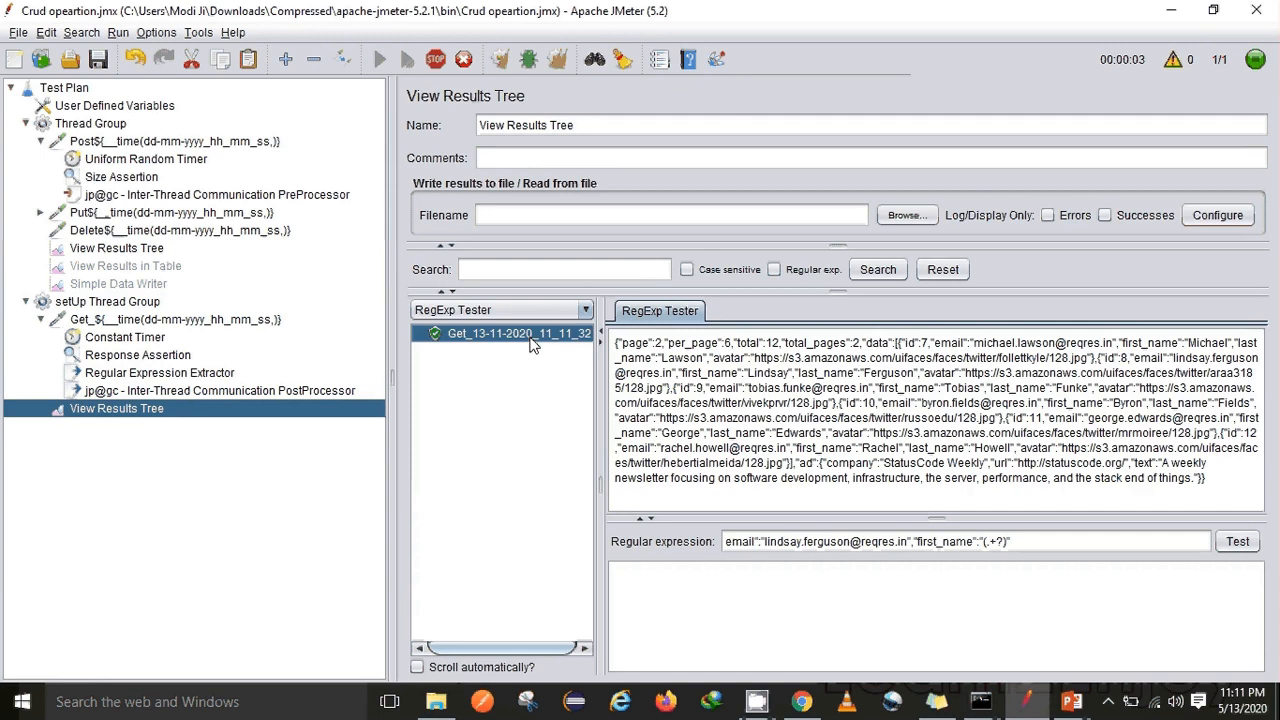
Inspect the name value in the Post sample's request body in the Thread Group's results tree.
{"action": "left_click", "coordinate": [110, 250]}
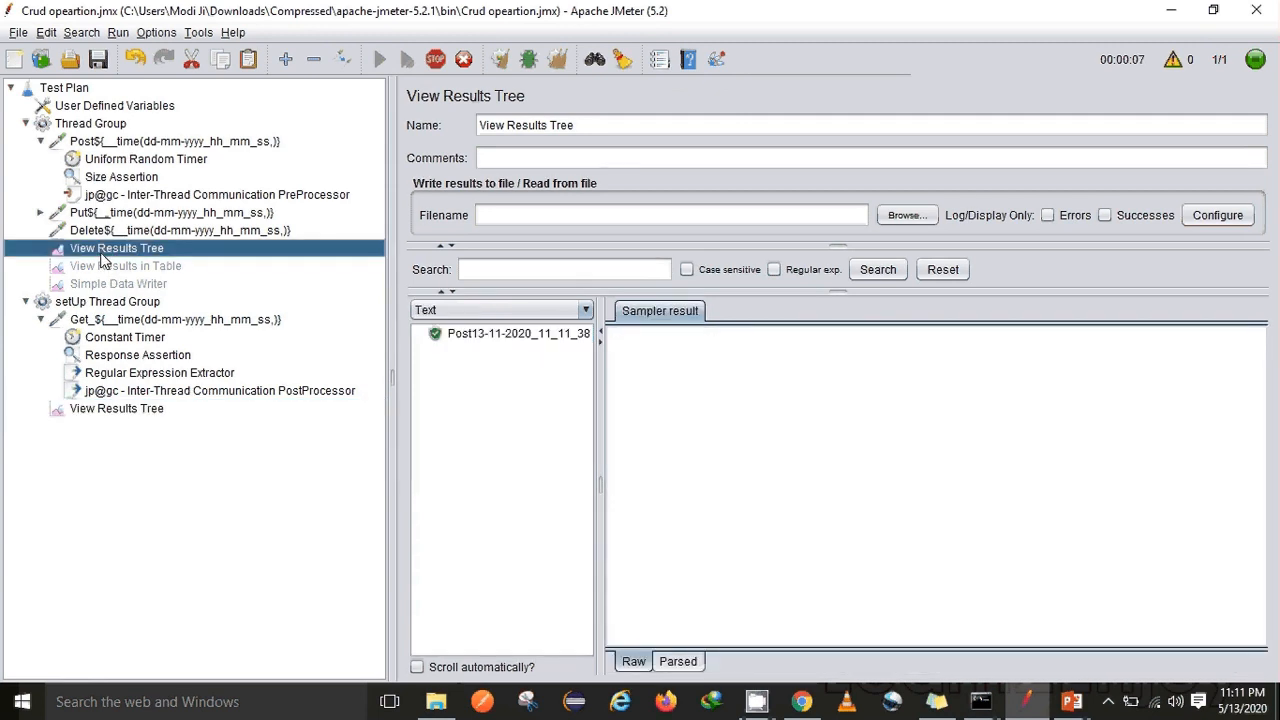
{"action": "left_click", "coordinate": [469, 338]}
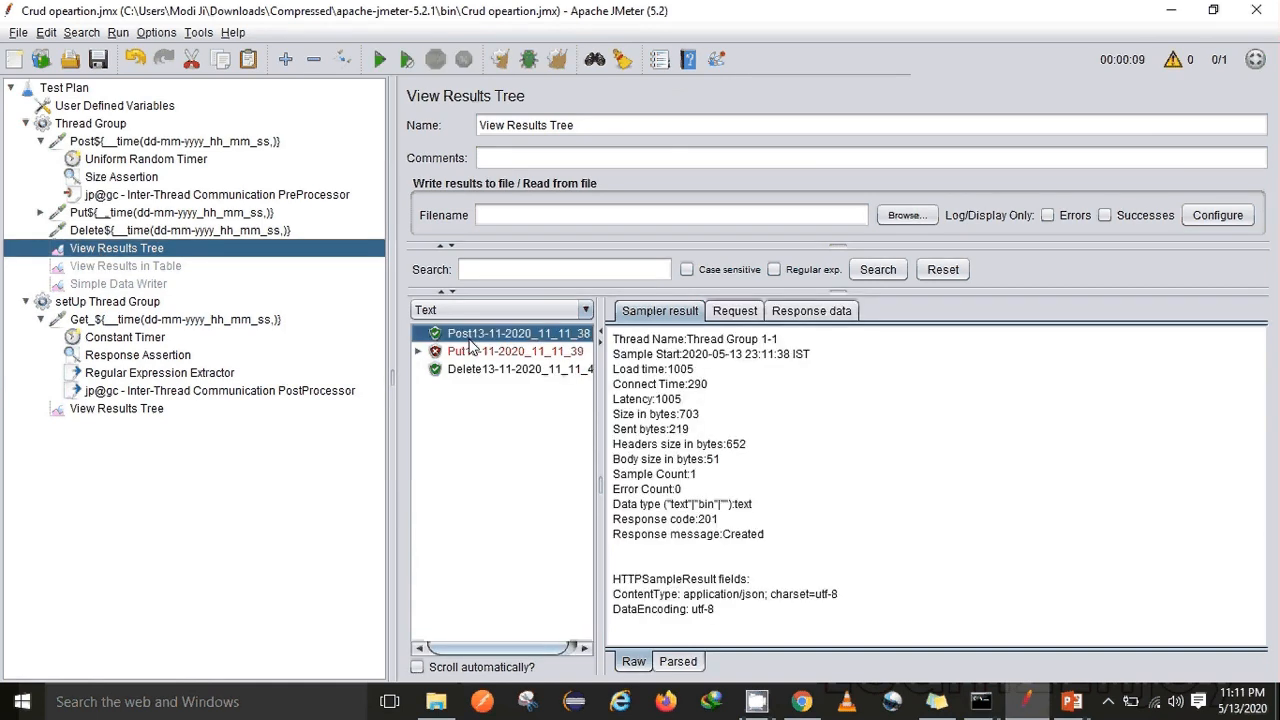
{"action": "left_click", "coordinate": [735, 312]}
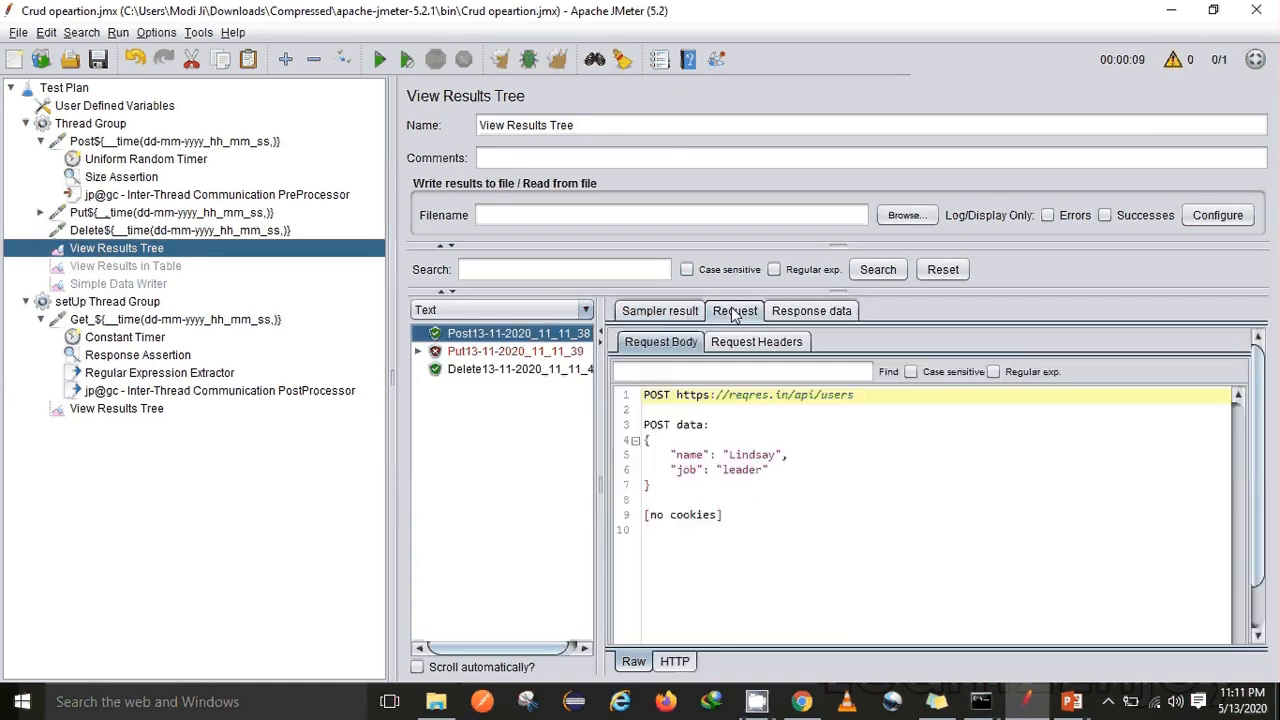
{"action": "left_click", "coordinate": [743, 457]}
{"action": "double_click", "coordinate": [743, 457]}
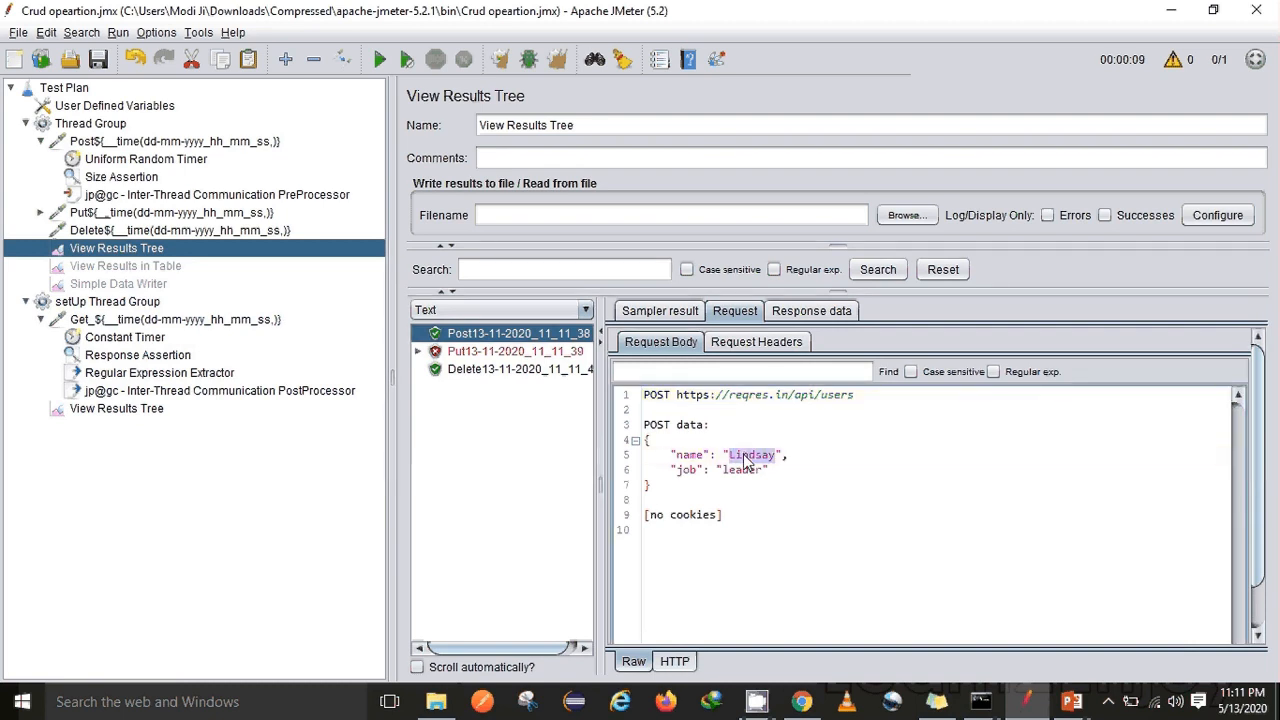
{"action": "left_click", "coordinate": [743, 462]}
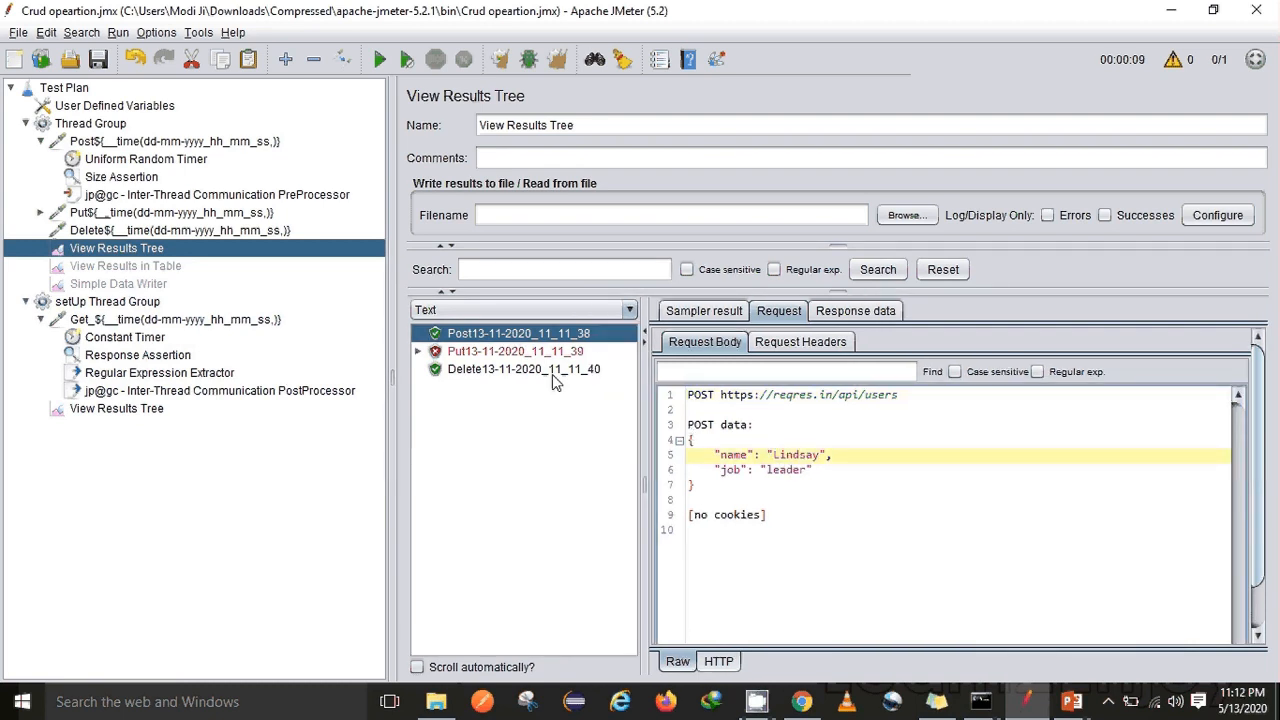
Examine the Put sample's request and the failure message of its assertion.
{"action": "left_click", "coordinate": [489, 352]}
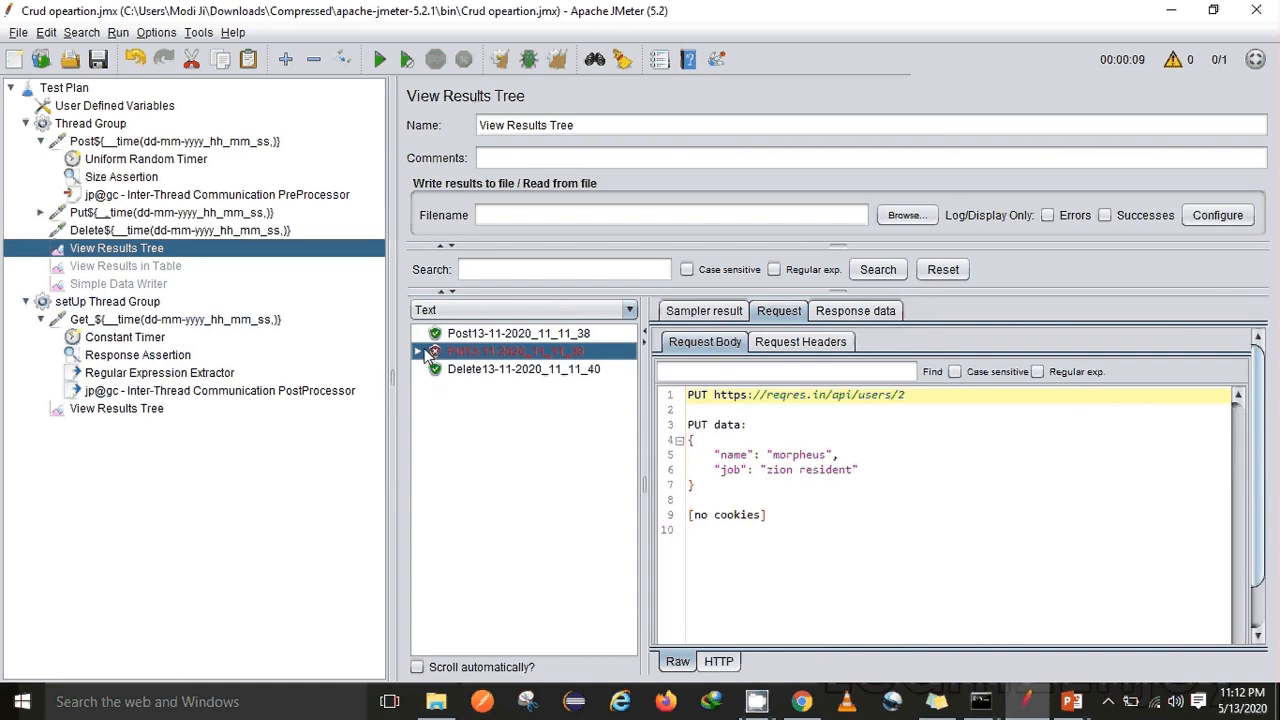
{"action": "left_click", "coordinate": [420, 351]}
{"action": "left_click", "coordinate": [495, 372]}
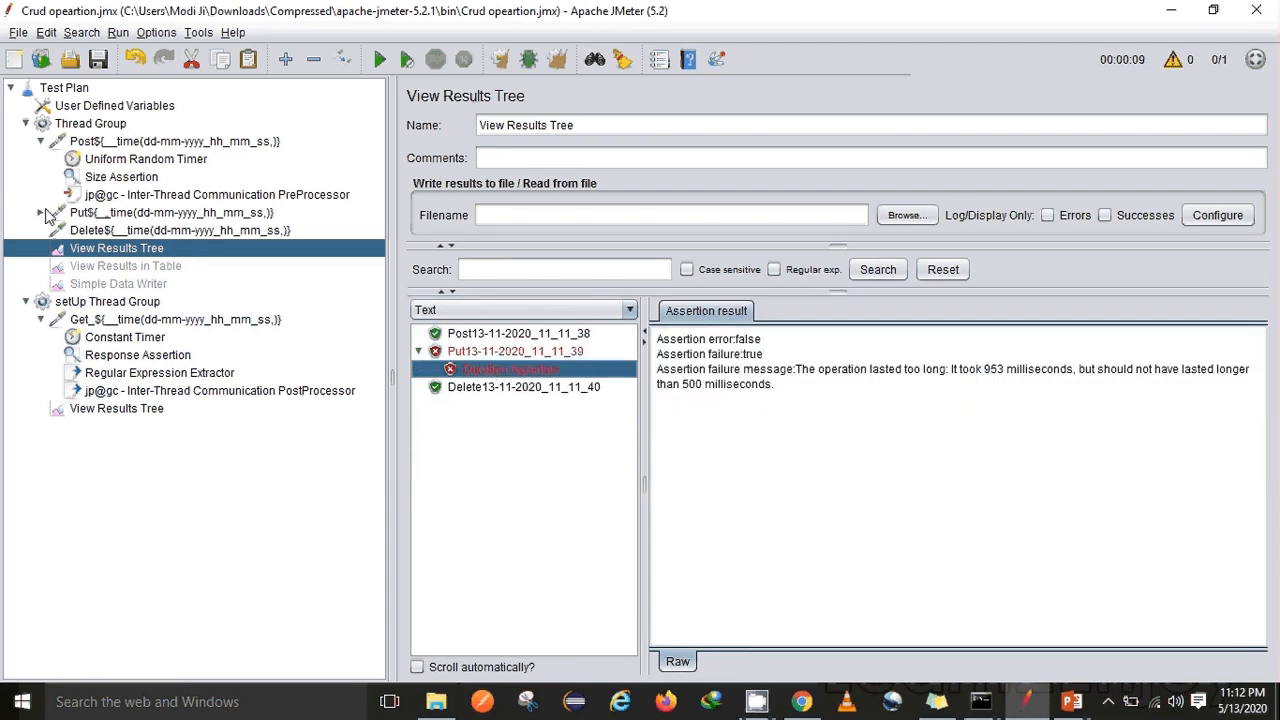
Delete the Duration Assertion under the Put request.
{"action": "left_click", "coordinate": [41, 212]}
{"action": "left_click", "coordinate": [131, 232]}
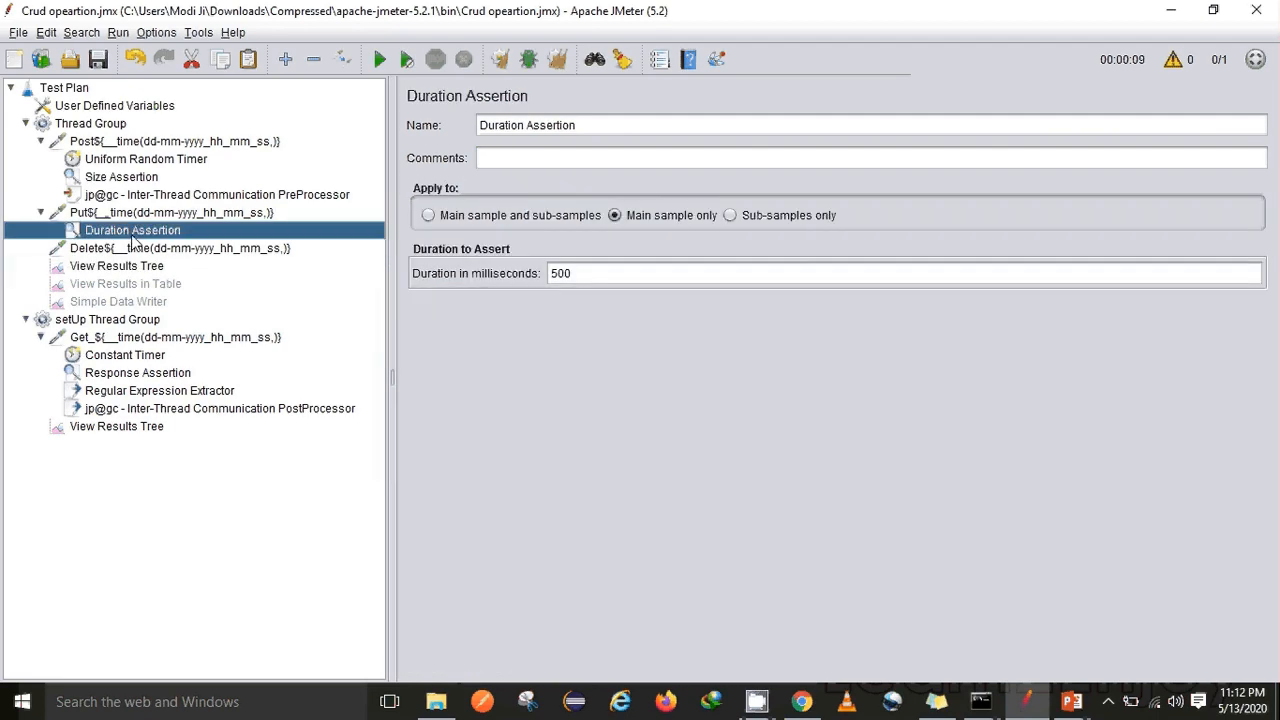
{"action": "key", "text": "Delete"}
{"action": "key", "text": "Return"}
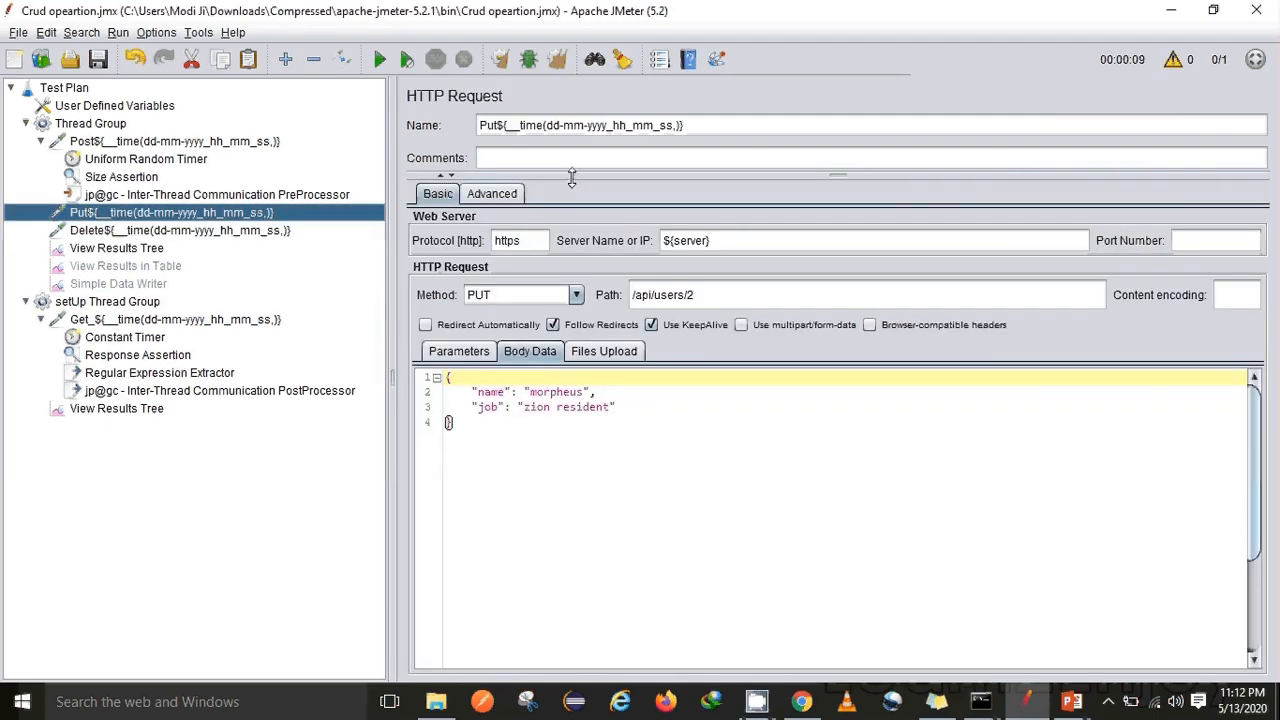
Clear all earlier results, rerun the test plan and check the setUp Thread Group's results tree.
{"action": "left_click", "coordinate": [558, 60]}
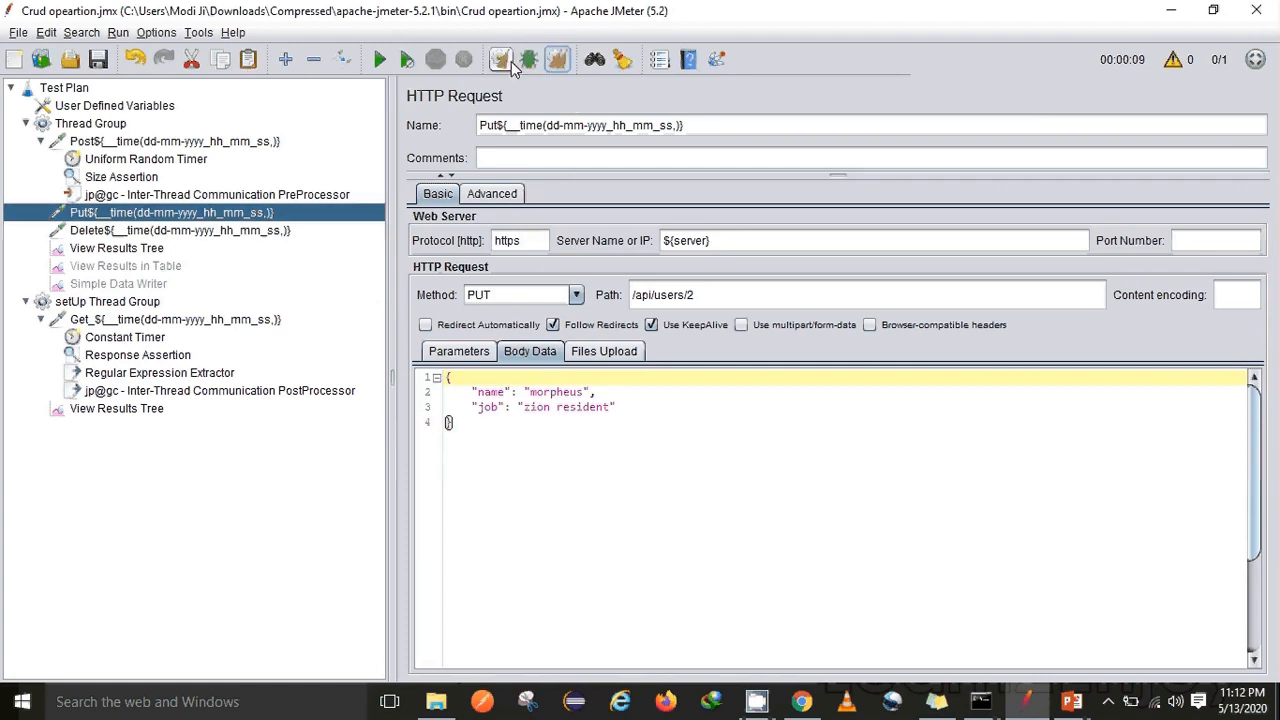
{"action": "left_click", "coordinate": [380, 60]}
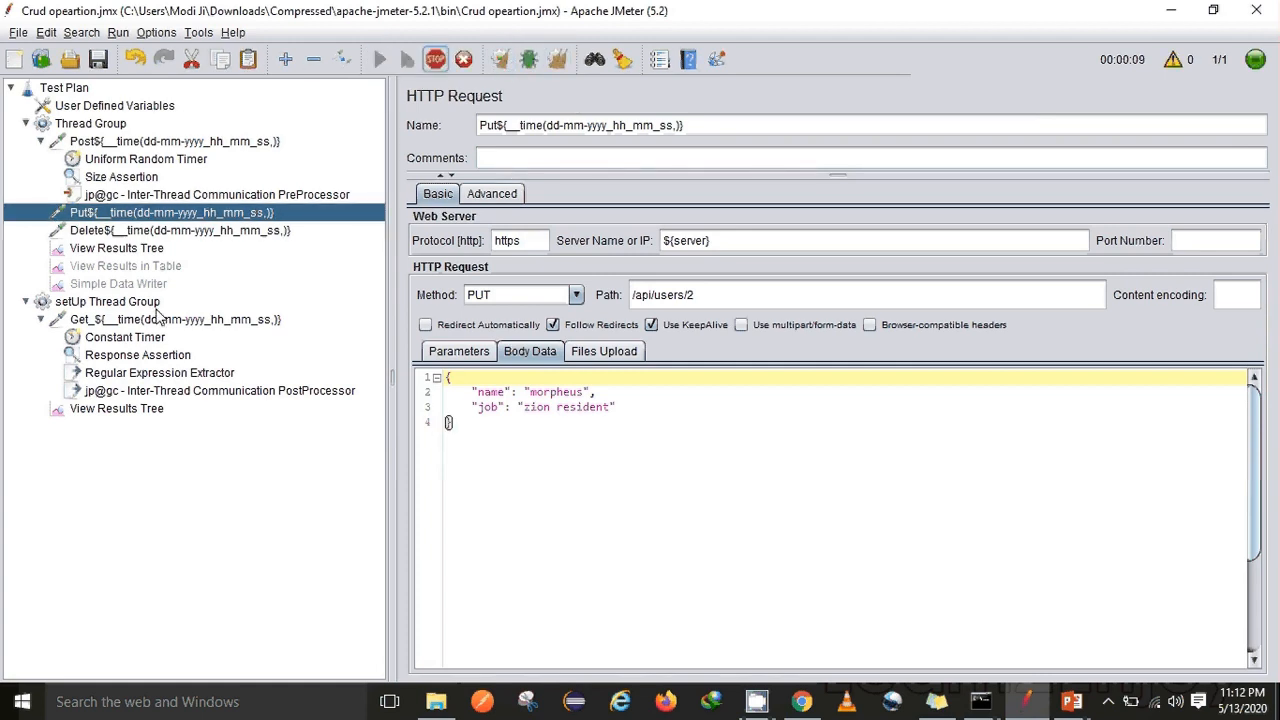
{"action": "left_click", "coordinate": [120, 408]}
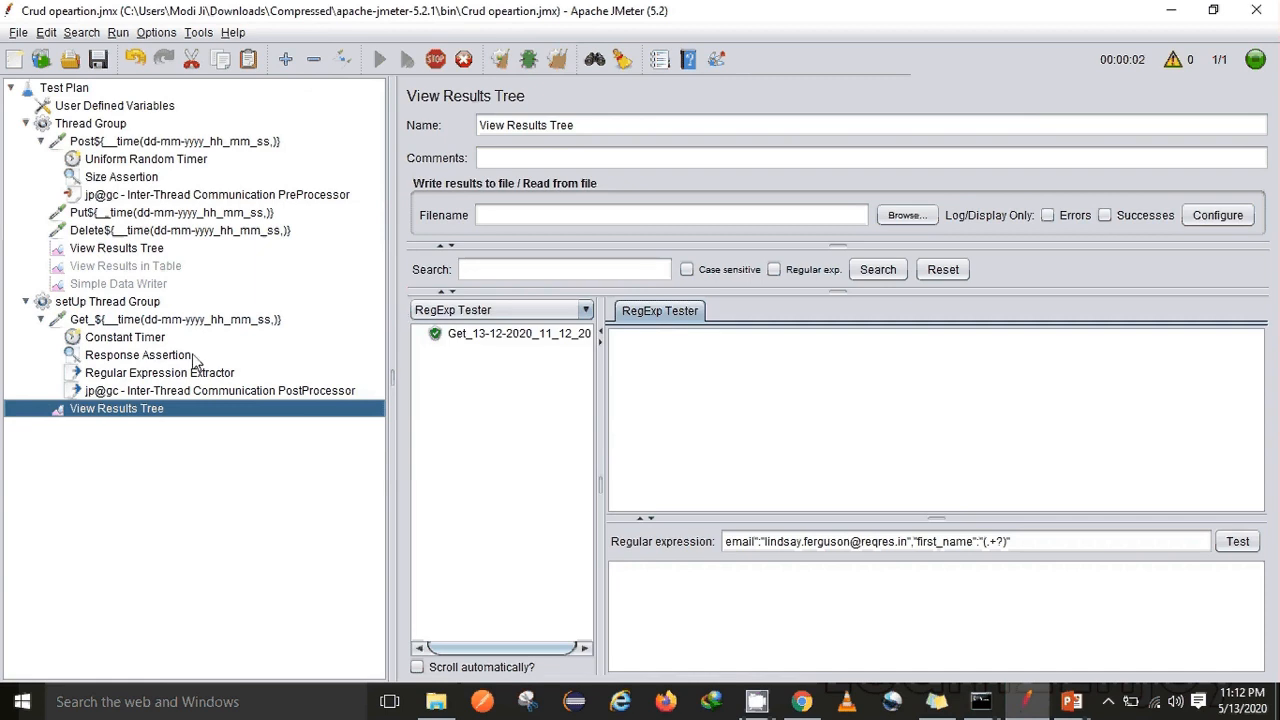
Check the Post and Put samples in the Thread Group's results tree, including the Put sample's request body and response data.
{"action": "left_click", "coordinate": [103, 250]}
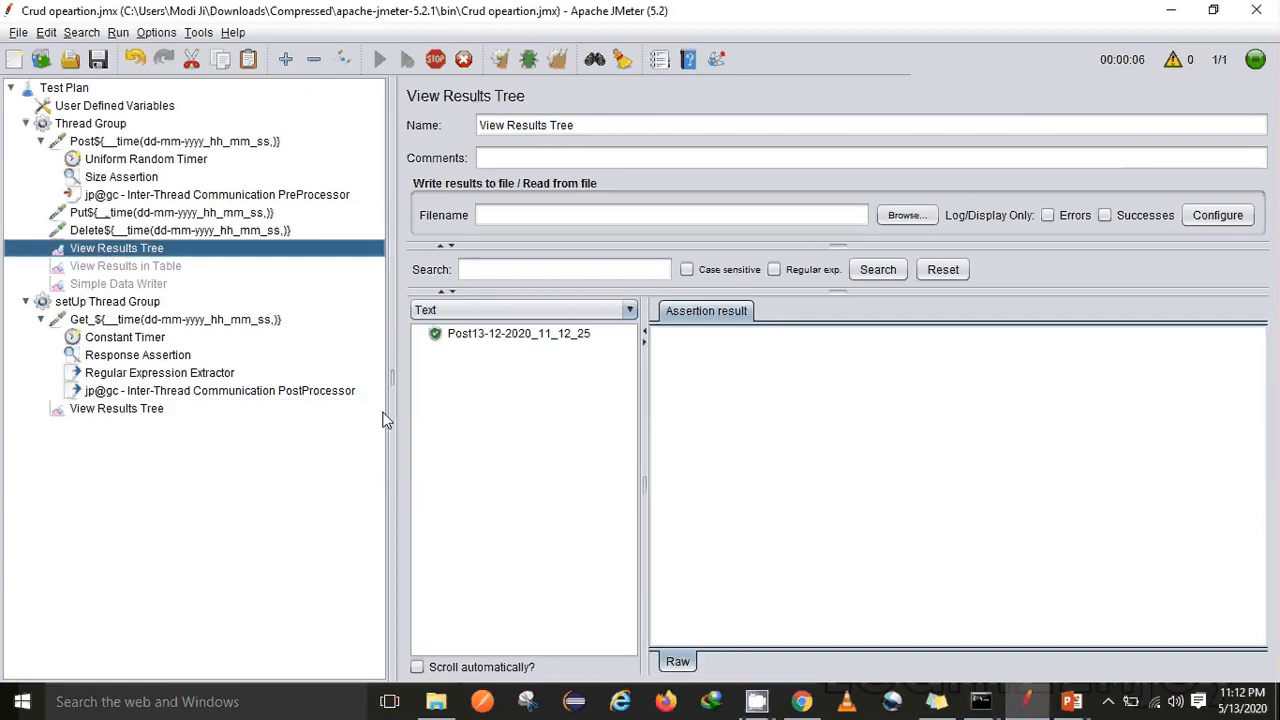
{"action": "left_click", "coordinate": [511, 337]}
{"action": "left_click", "coordinate": [512, 354]}
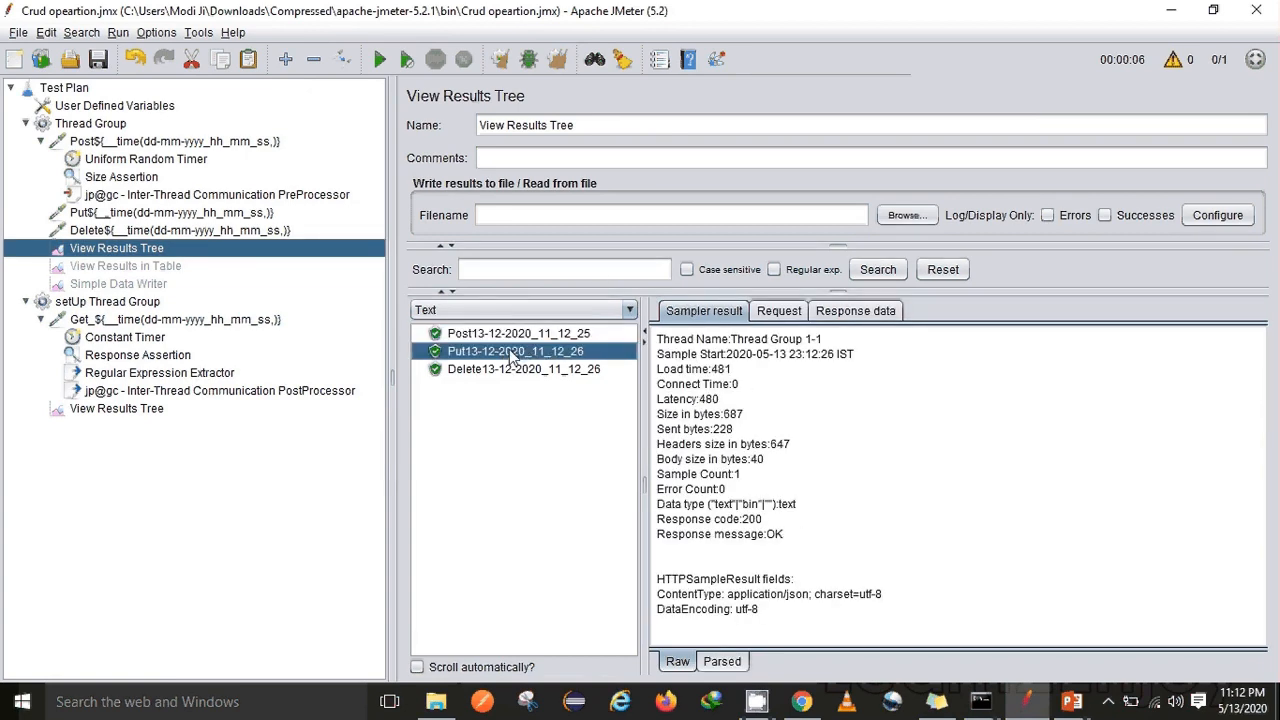
{"action": "left_click", "coordinate": [779, 312]}
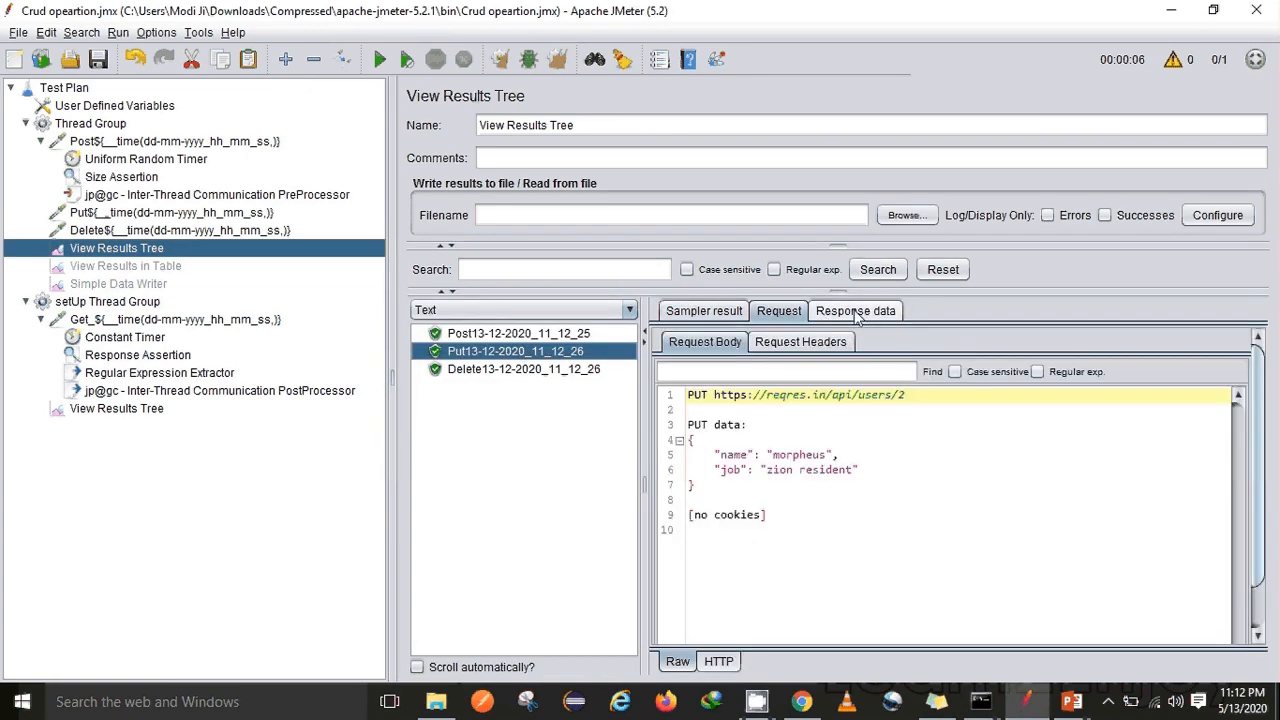
{"action": "left_click", "coordinate": [856, 313]}
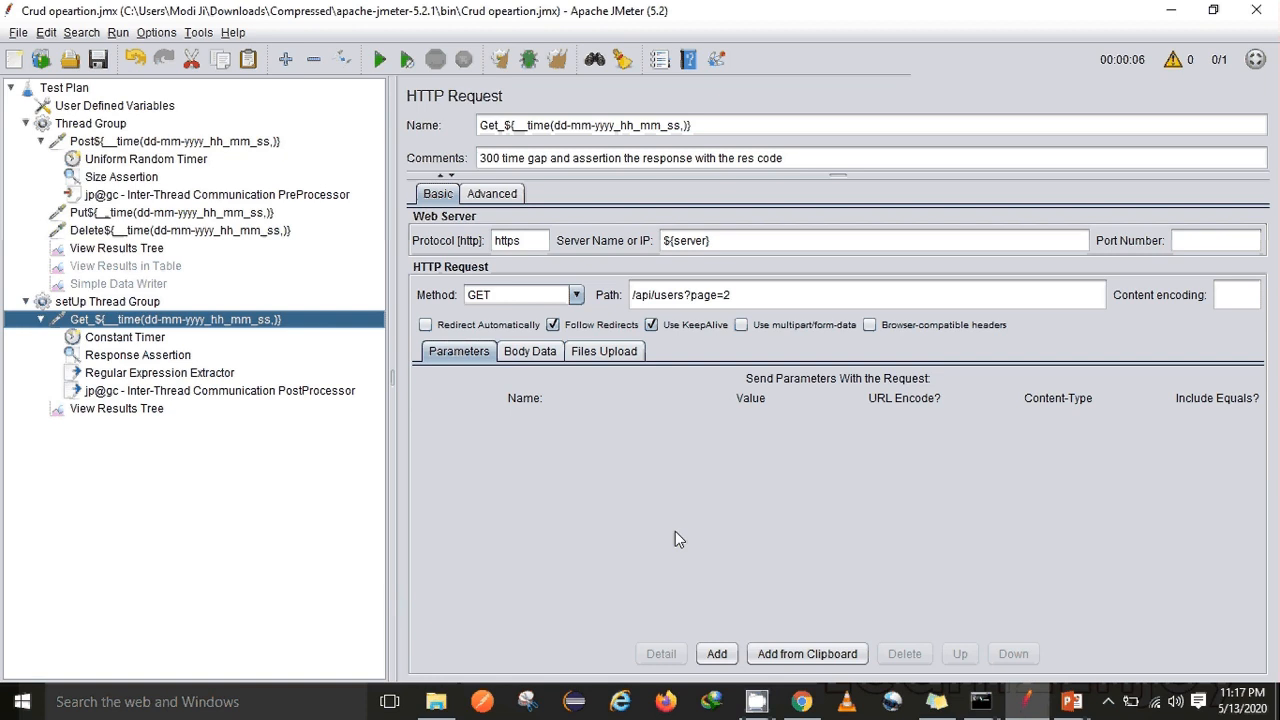
{"action": "left_click", "coordinate": [757, 701]}
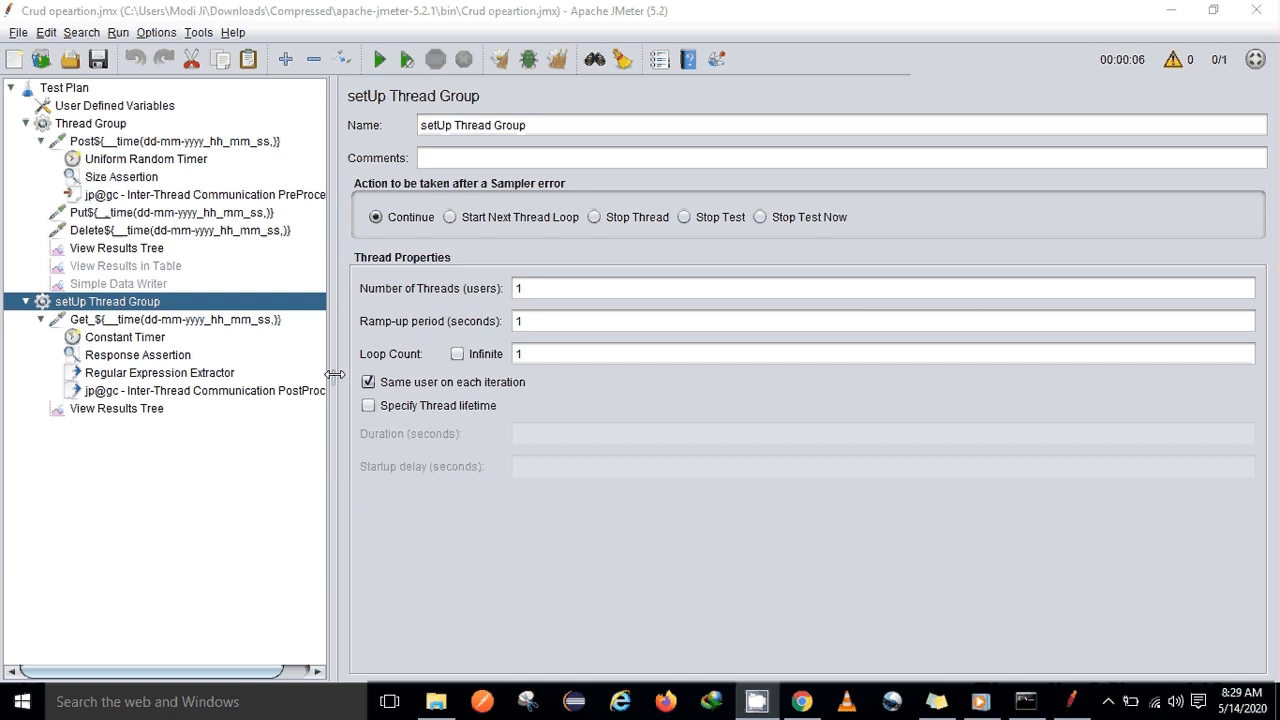
Review the Get request's Regular Expression Extractor and PostProcessor, followed by the Post request's body data and PreProcessor settings.
{"action": "left_click", "coordinate": [155, 319]}
{"action": "left_click", "coordinate": [157, 374]}
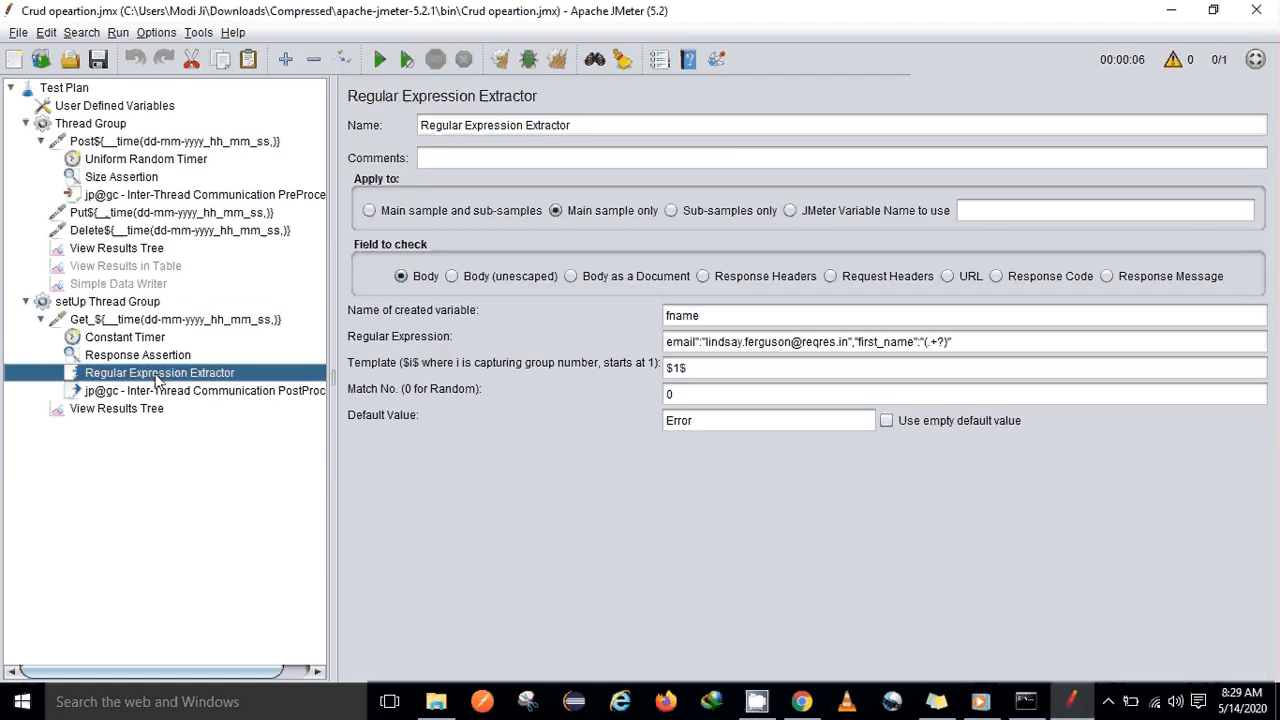
{"action": "left_click", "coordinate": [157, 391]}
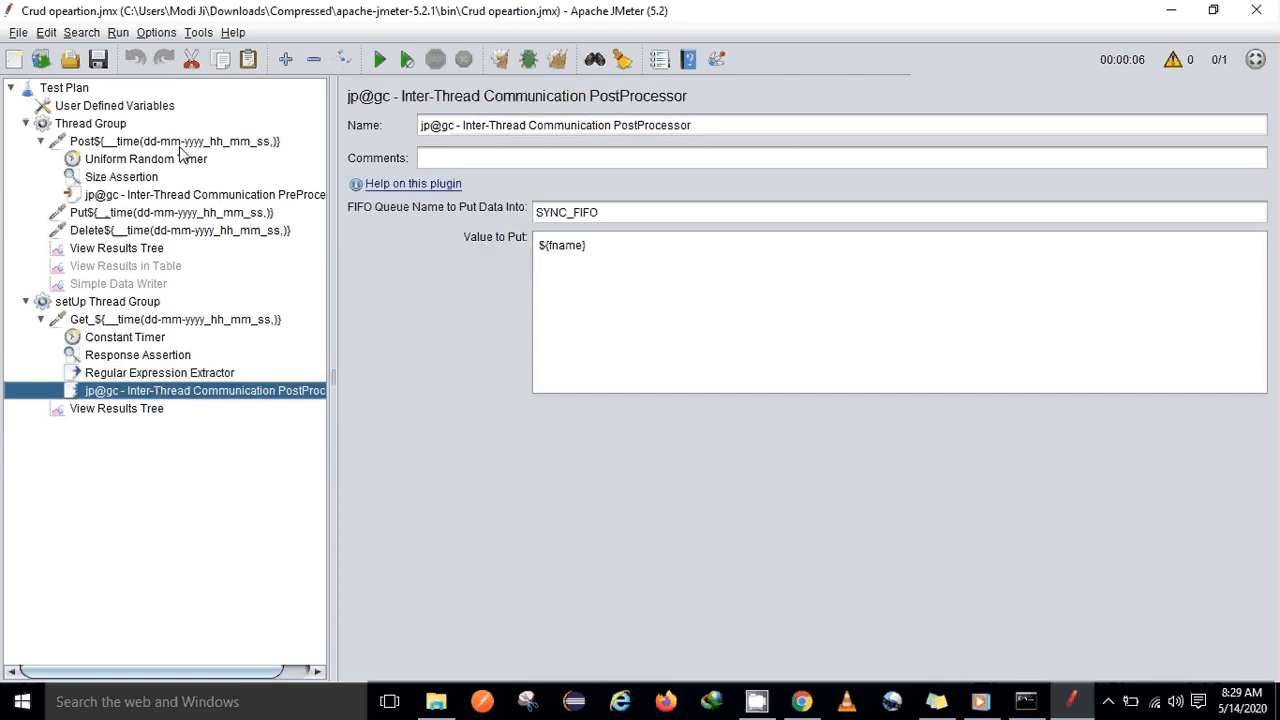
{"action": "left_click", "coordinate": [99, 128]}
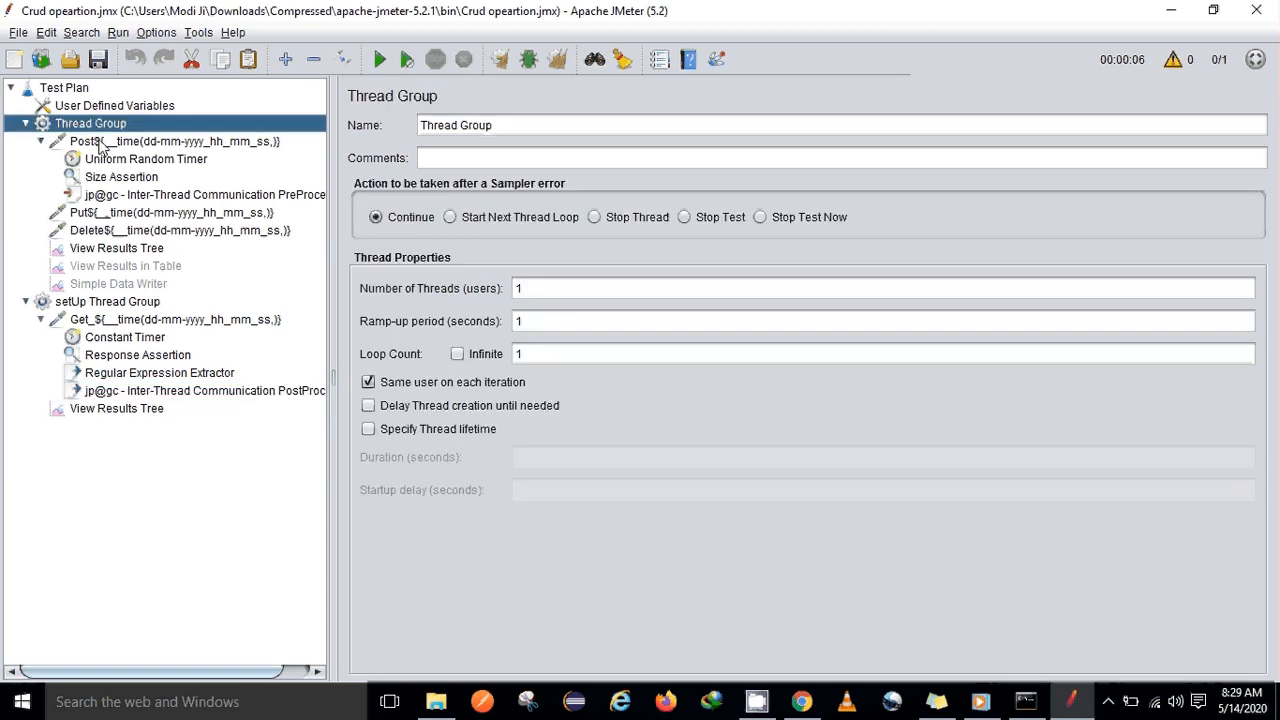
{"action": "left_click", "coordinate": [100, 142]}
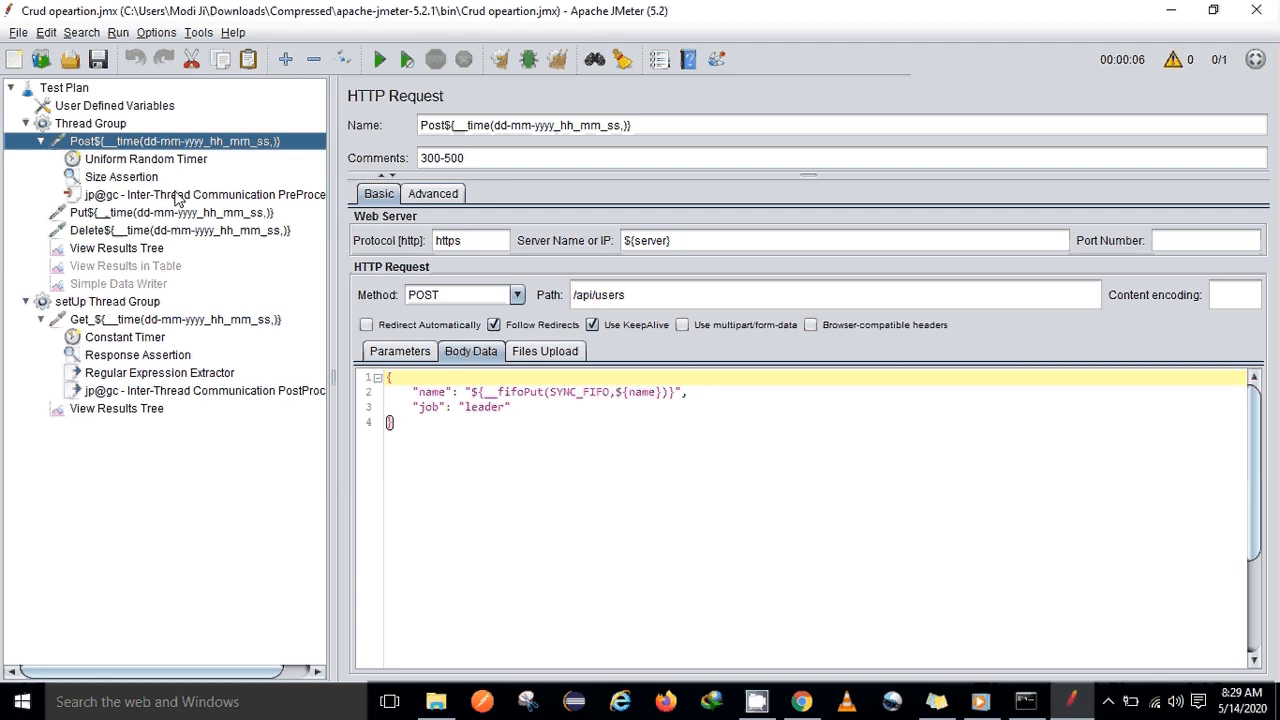
{"action": "left_click", "coordinate": [175, 195]}
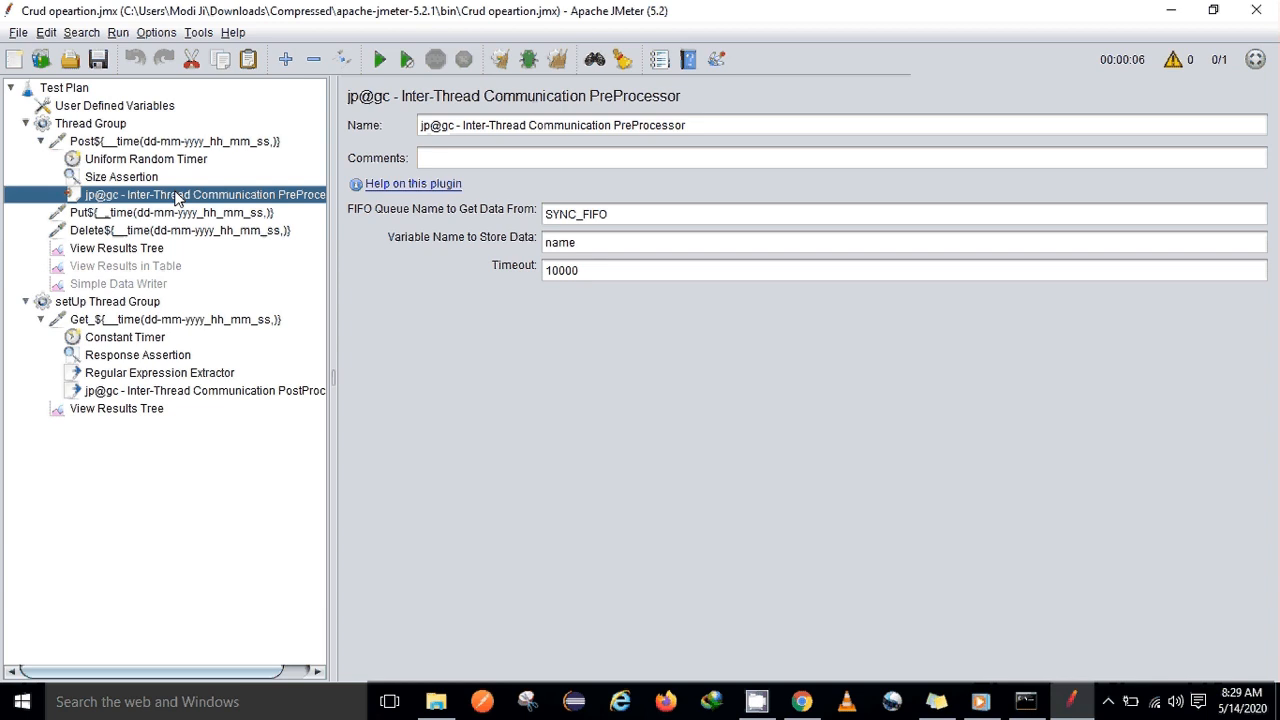
{"action": "right_click", "coordinate": [107, 303]}
{"action": "mouse_move", "coordinate": [300, 311]}
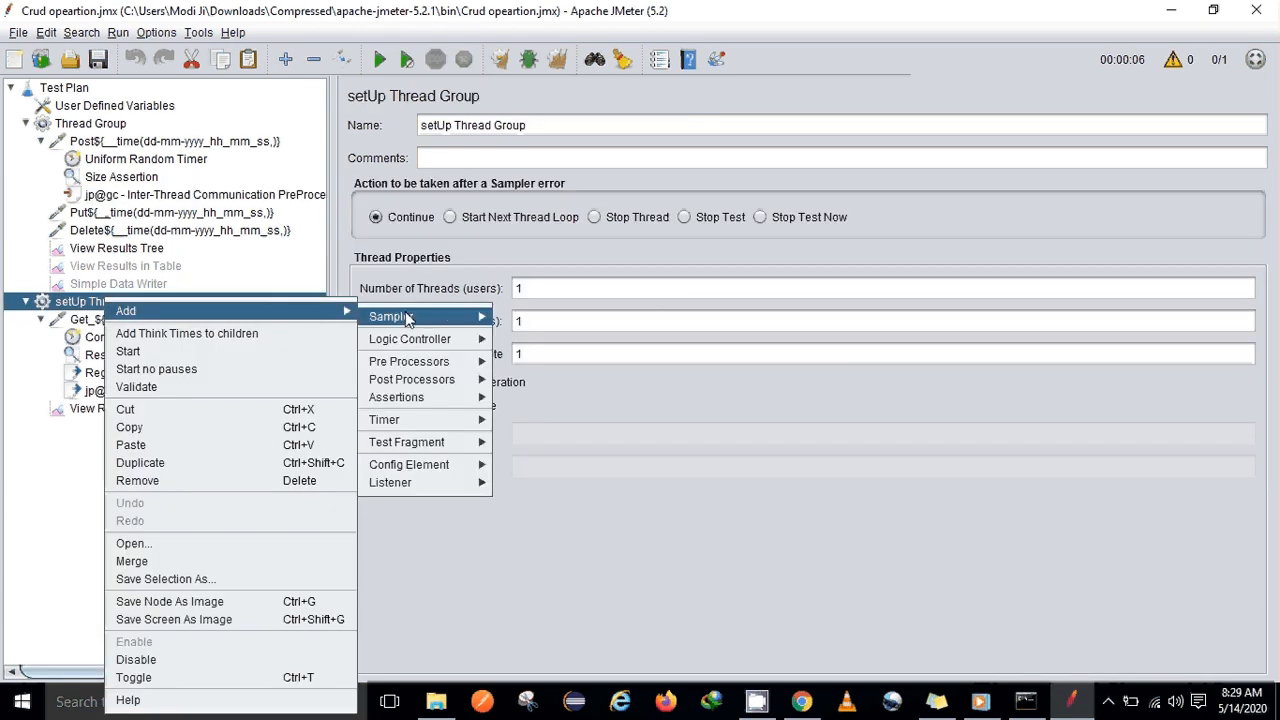
{"action": "mouse_move", "coordinate": [430, 380]}
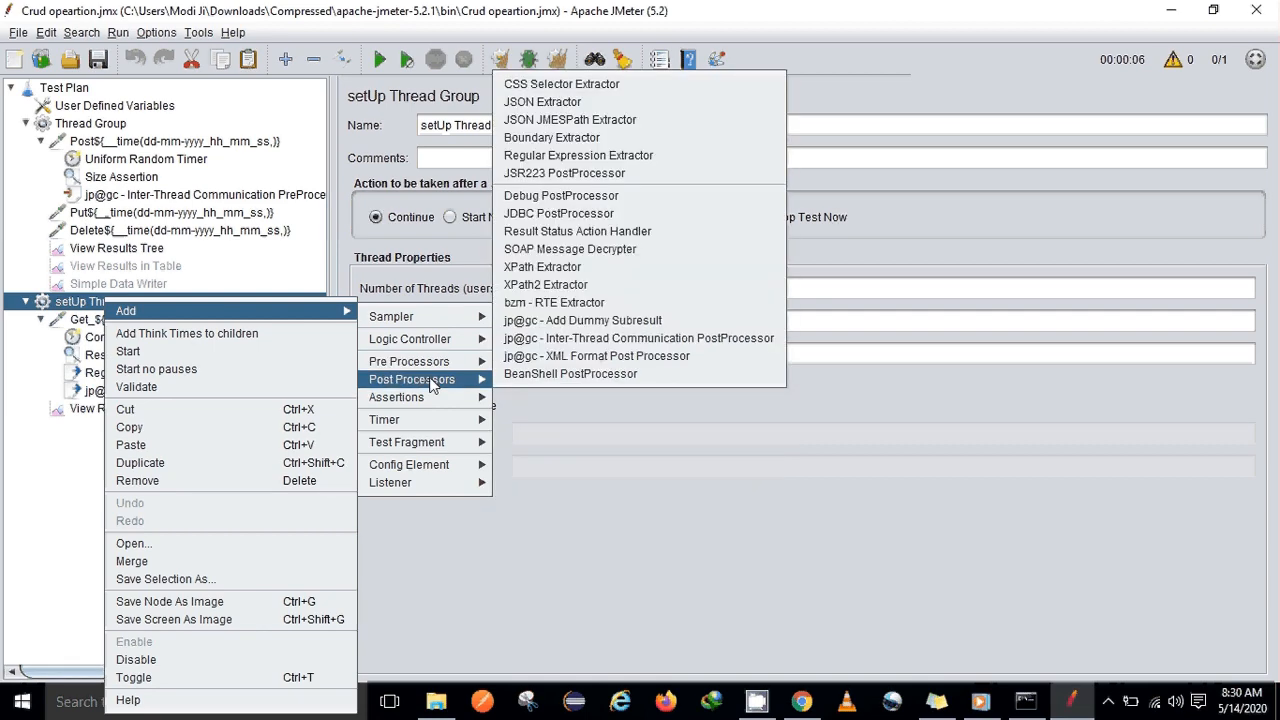
{"action": "key", "text": "Escape"}
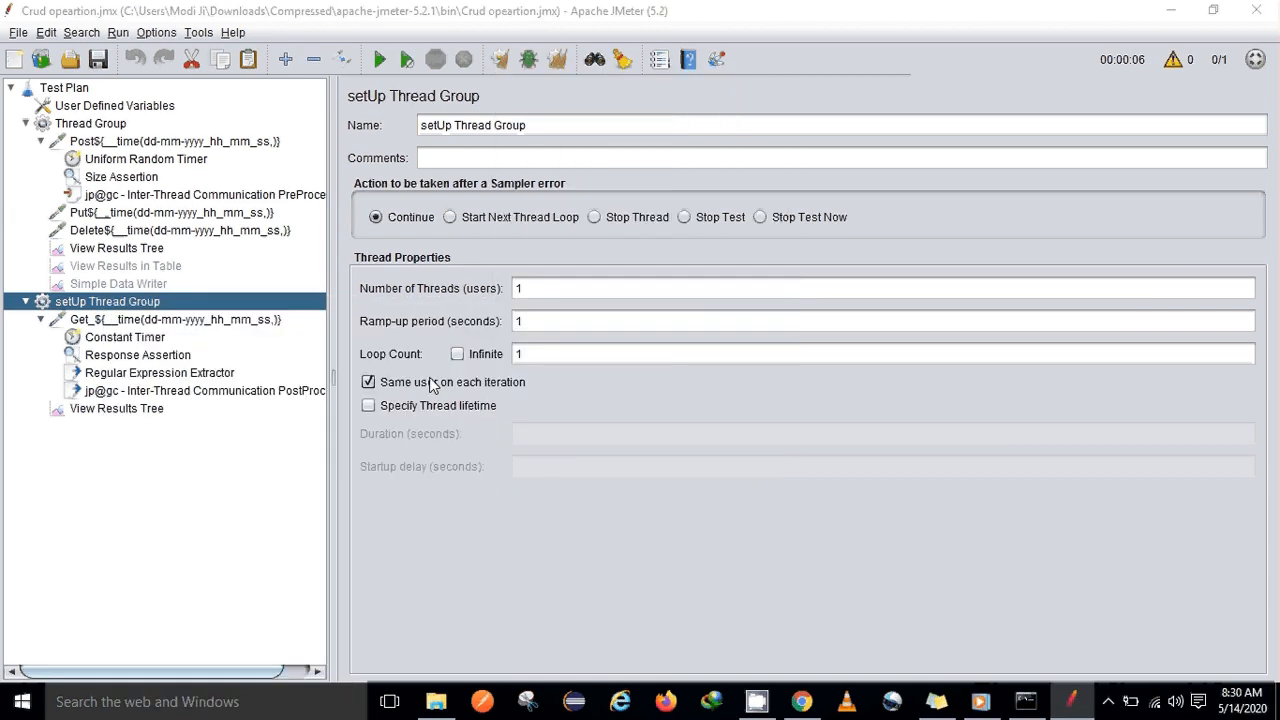
Switch to Chrome to view the YouTube video on post processor extractors, and return to JMeter.
{"action": "key", "text": "alt+Tab"}
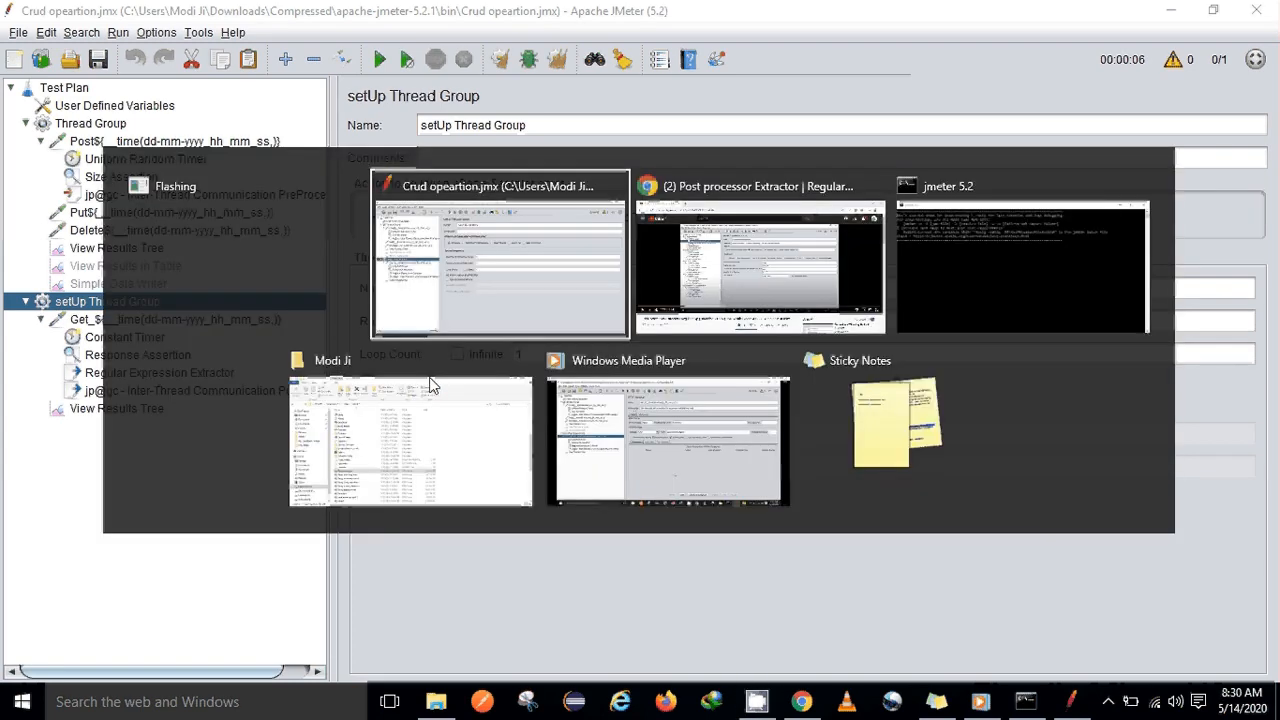
{"action": "key", "text": "alt+Tab"}
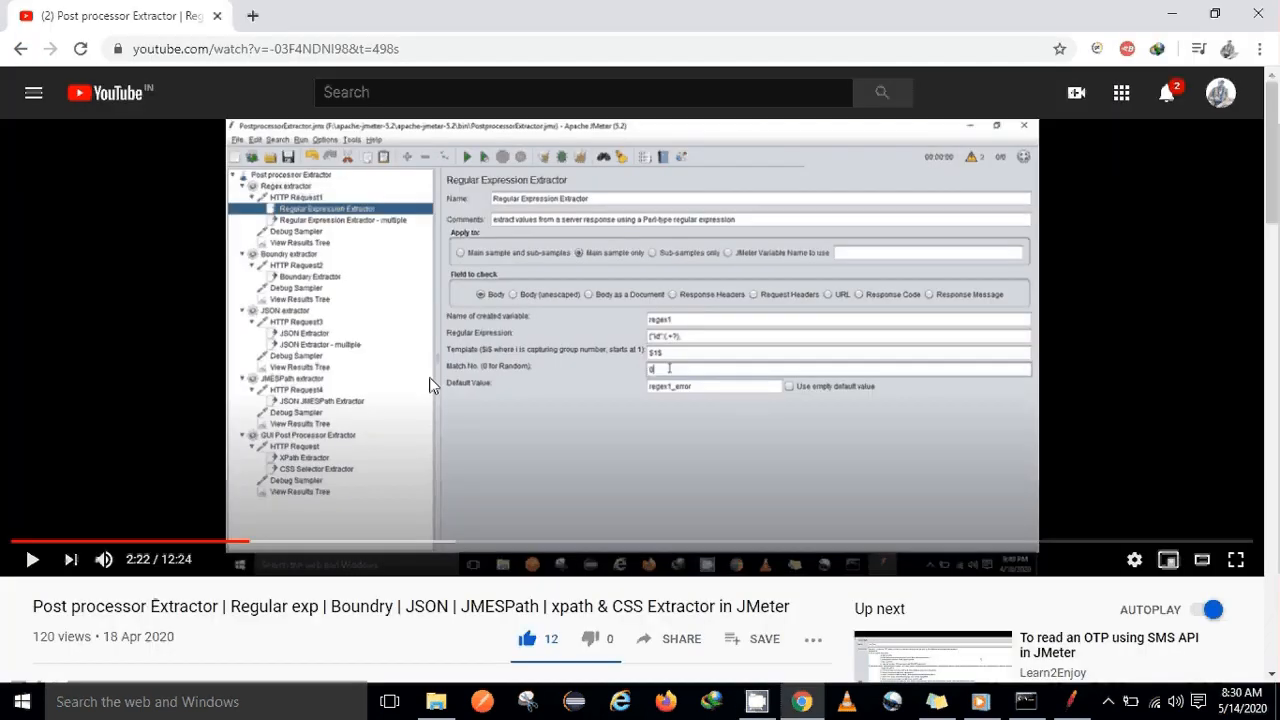
{"action": "key", "text": "alt+Tab"}
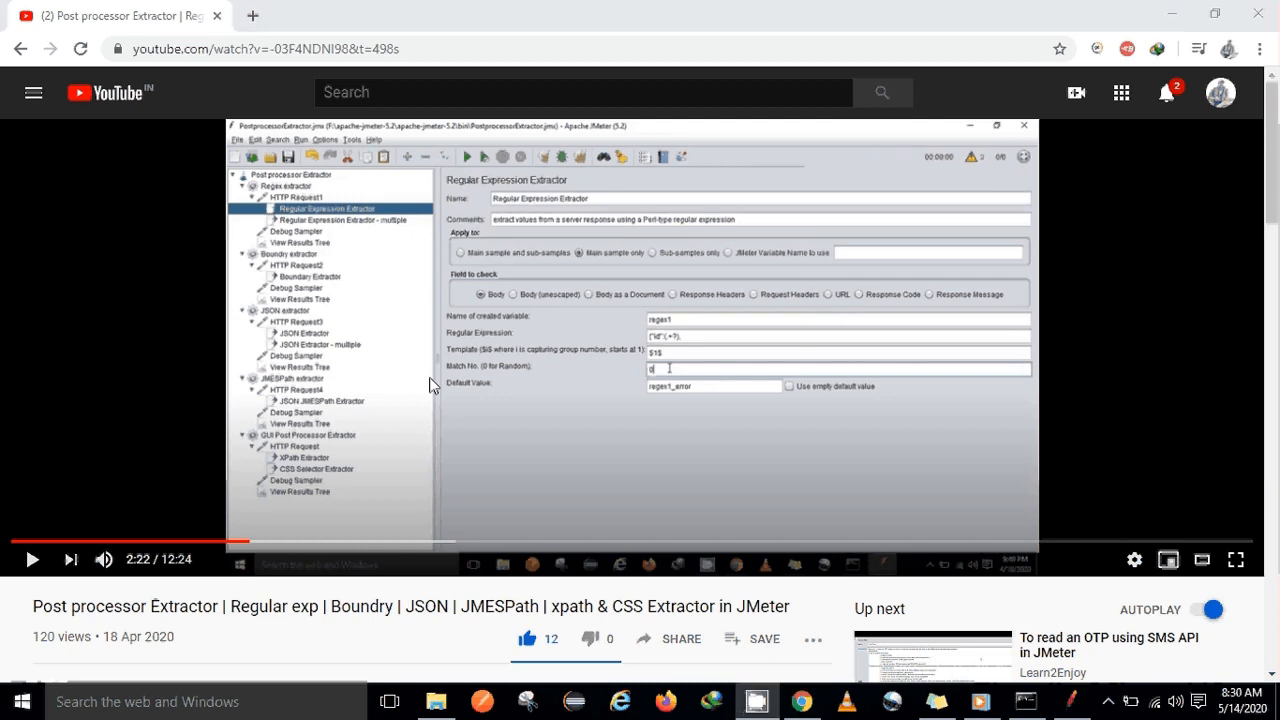
{"action": "key", "text": "alt+Tab"}
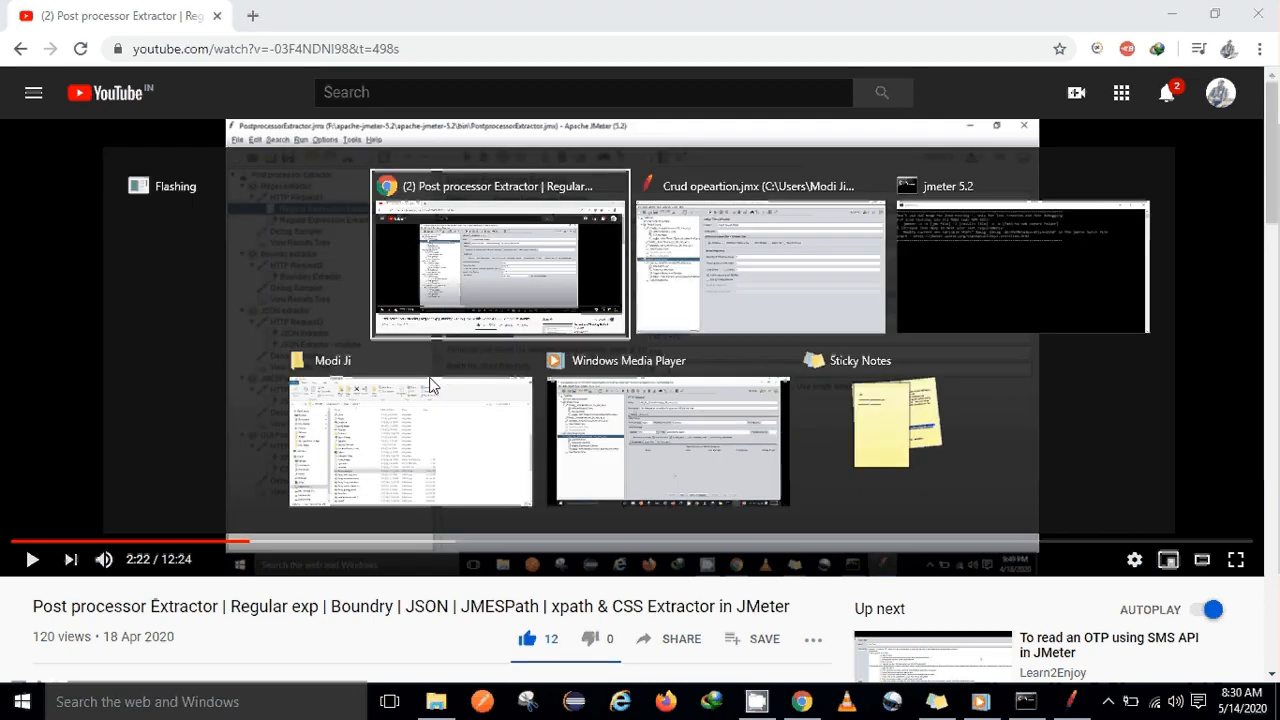
{"action": "key", "text": "alt+Tab"}
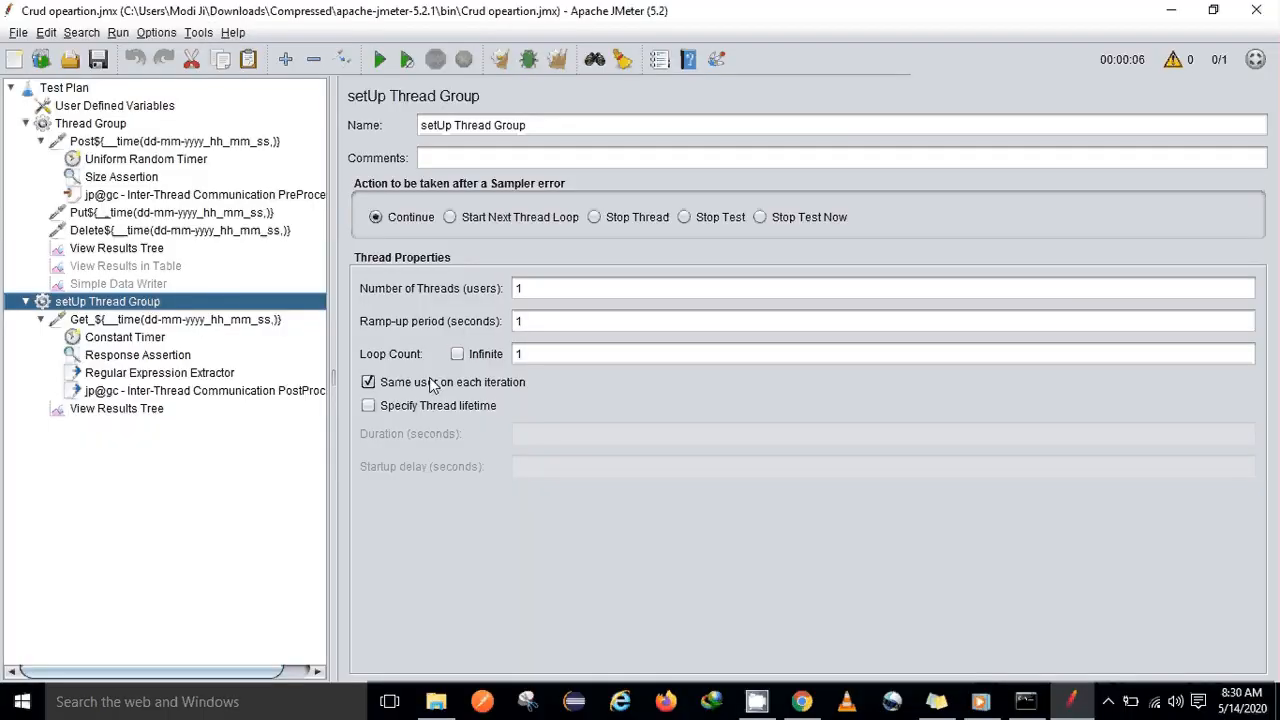